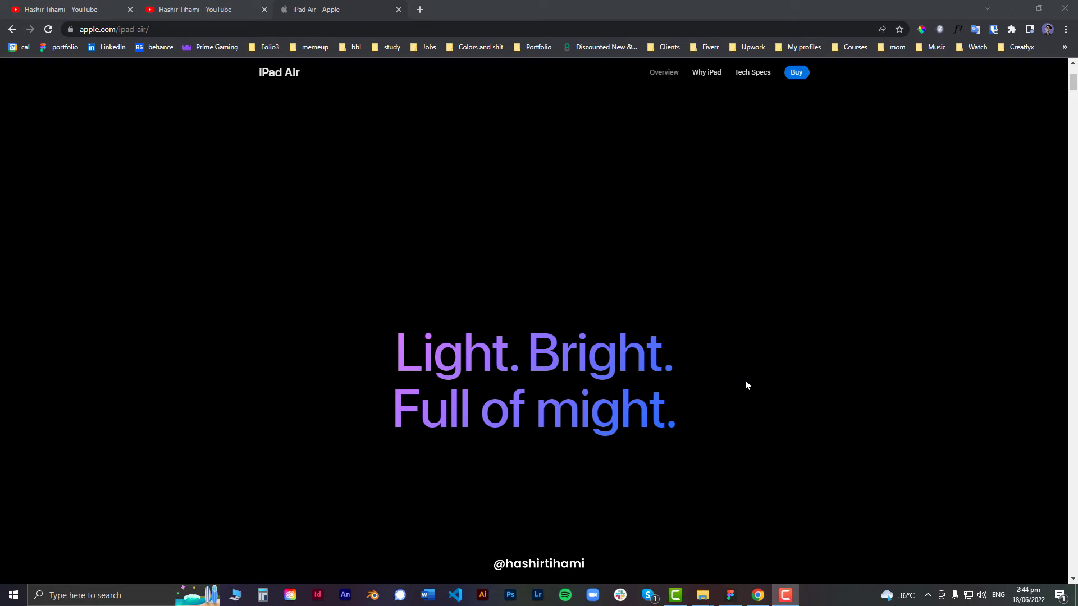
Step: Scroll through the Apple iPad Air page for reference
scroll(745, 389, "down", 5)
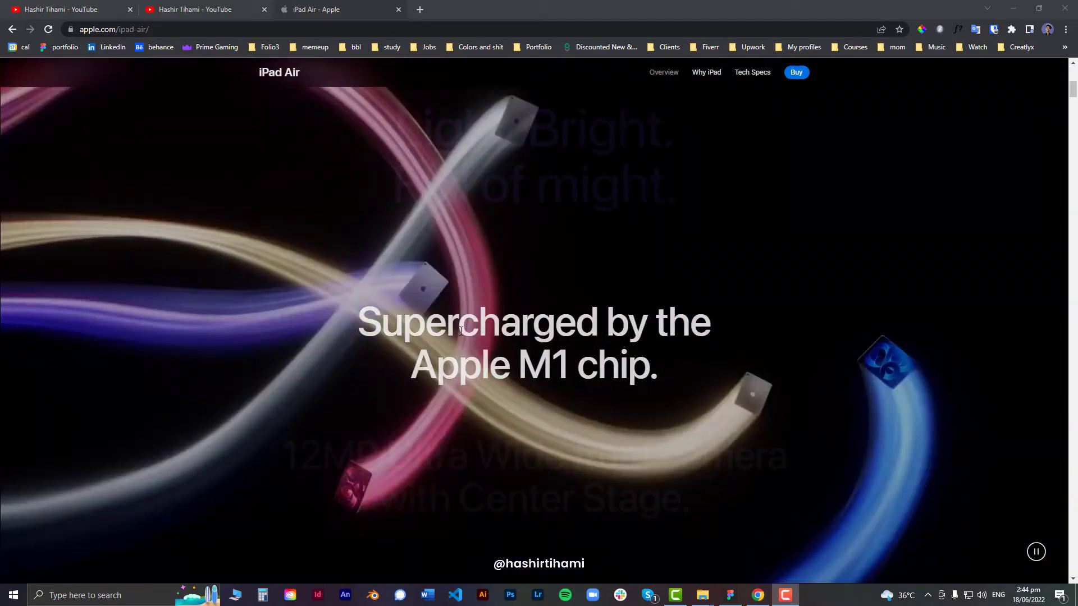
scroll(593, 395, "down", 3)
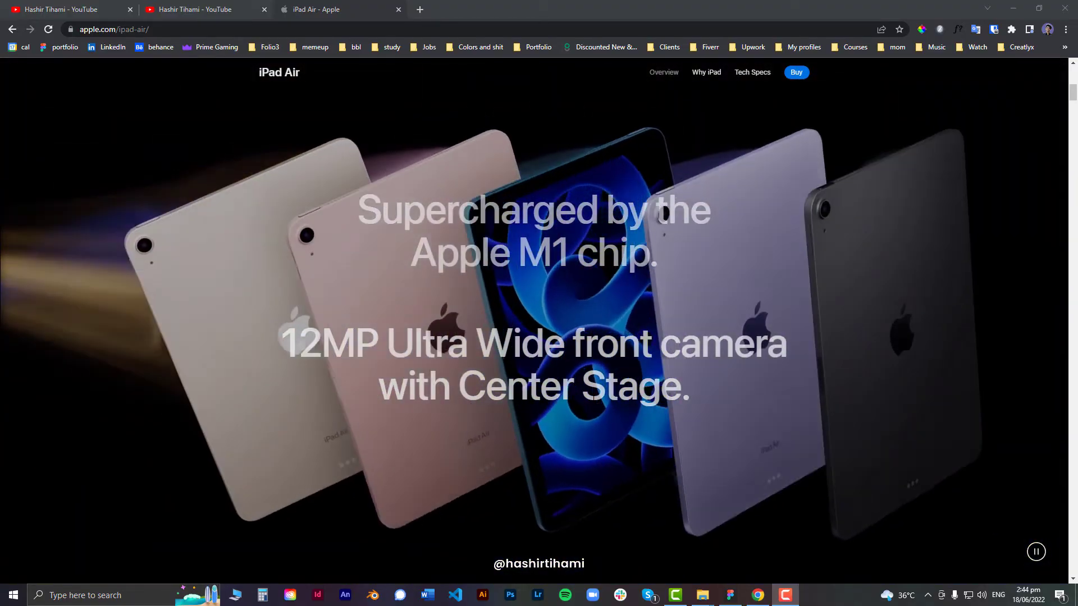
scroll(592, 399, "down", 5)
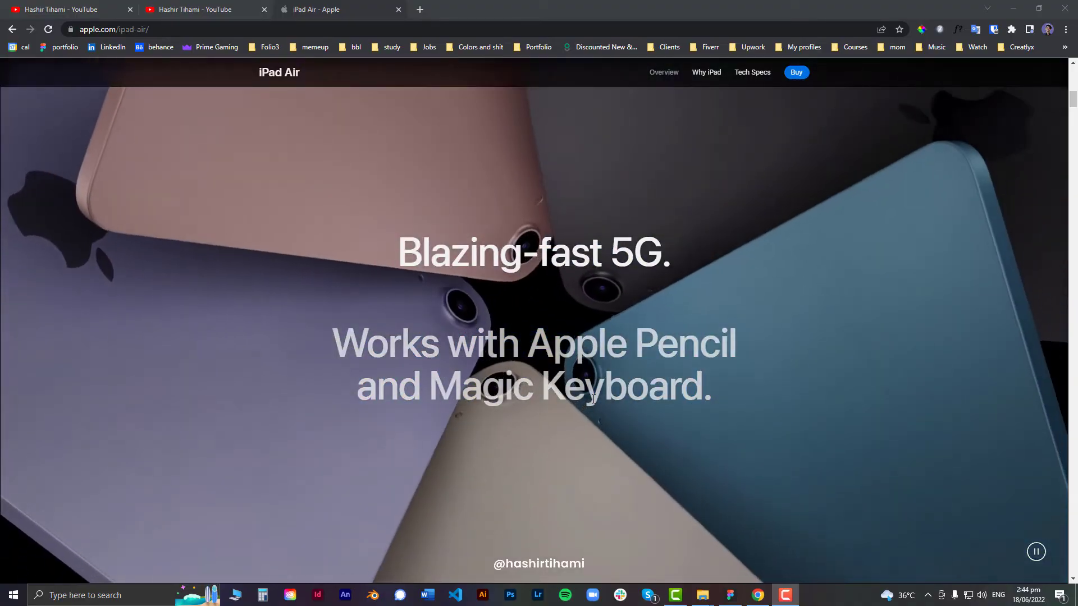
scroll(593, 399, "down", 2)
scroll(363, 273, "down", 2)
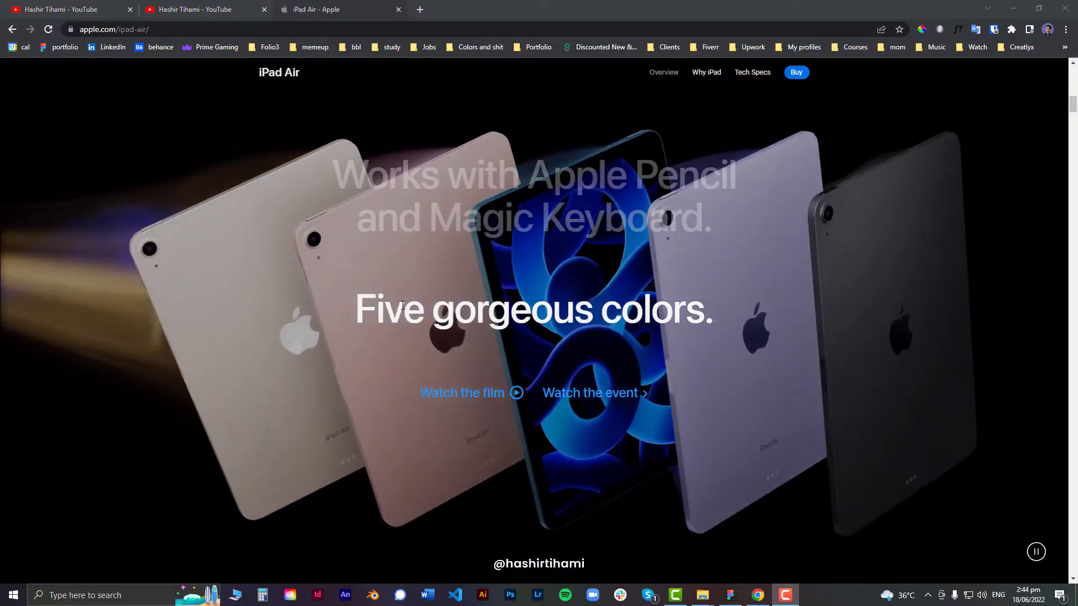
scroll(336, 278, "up", 2)
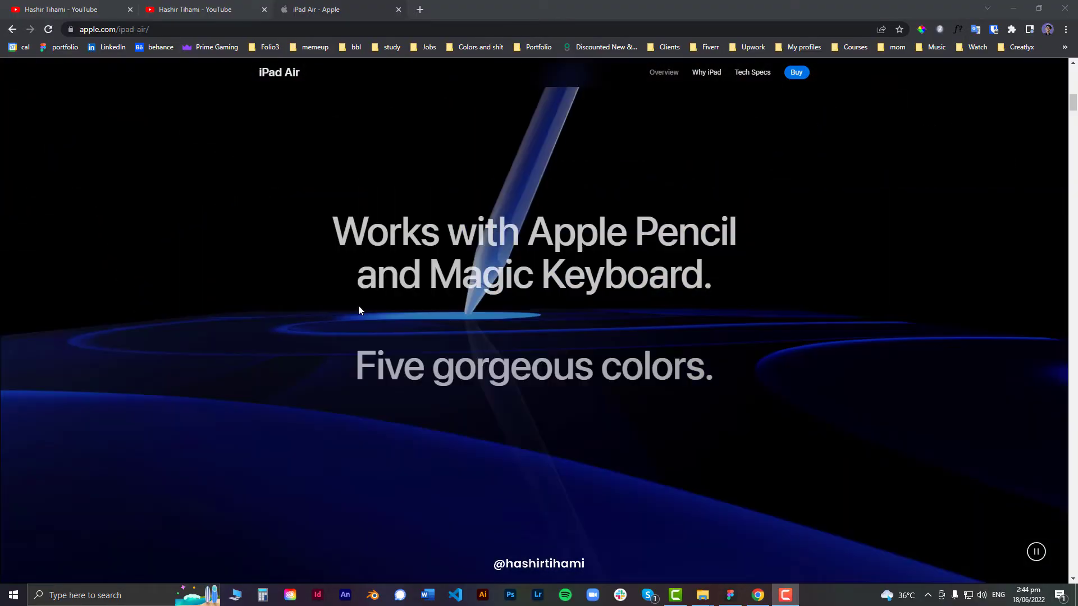
scroll(358, 305, "up", 2)
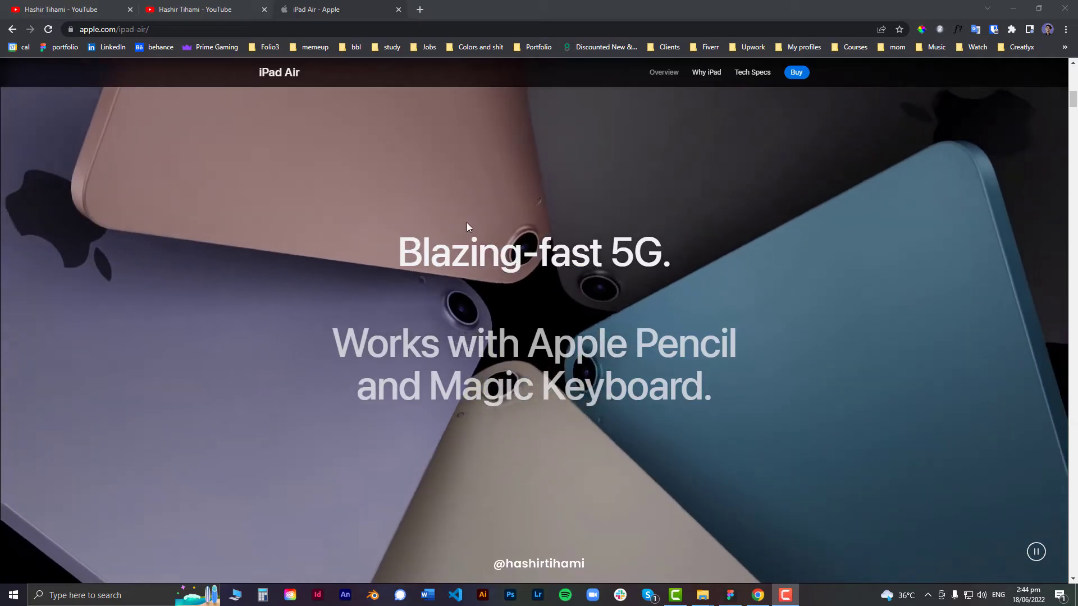
scroll(468, 256, "up", 3)
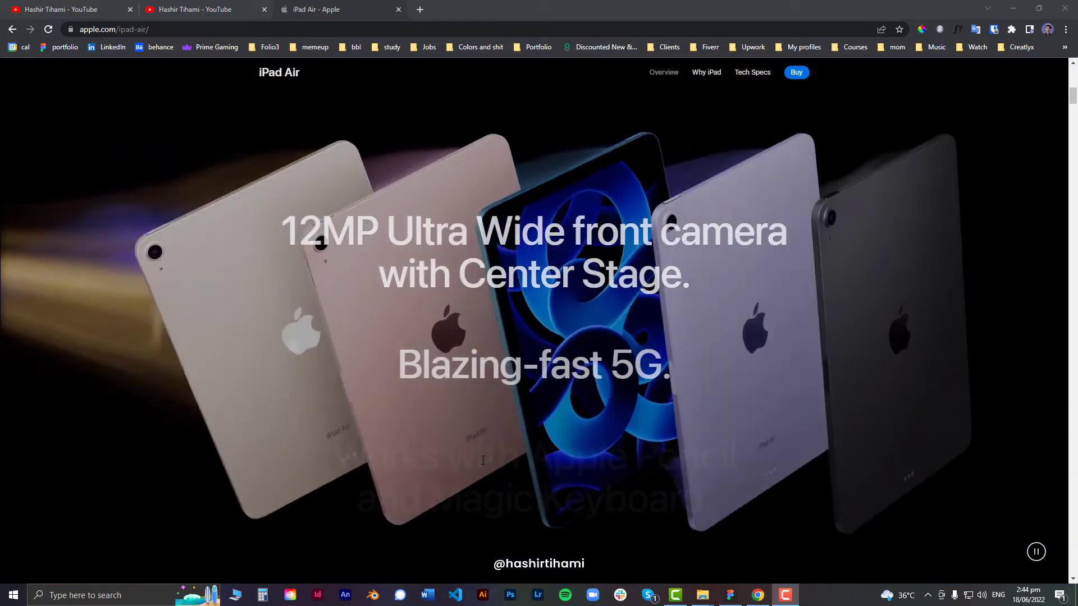
scroll(534, 320, "up", 5)
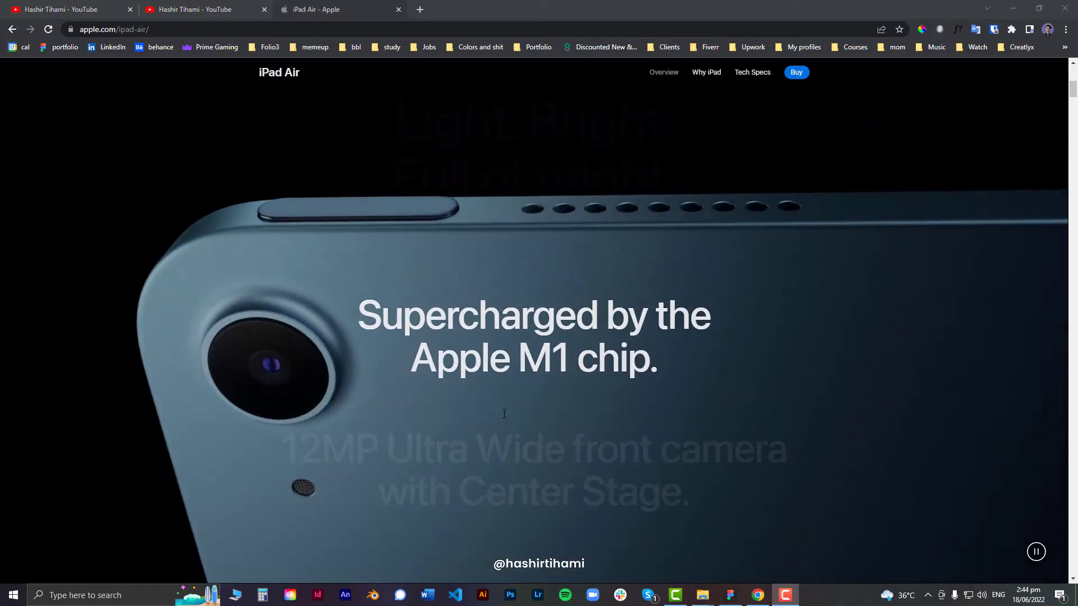
scroll(499, 402, "down", 5)
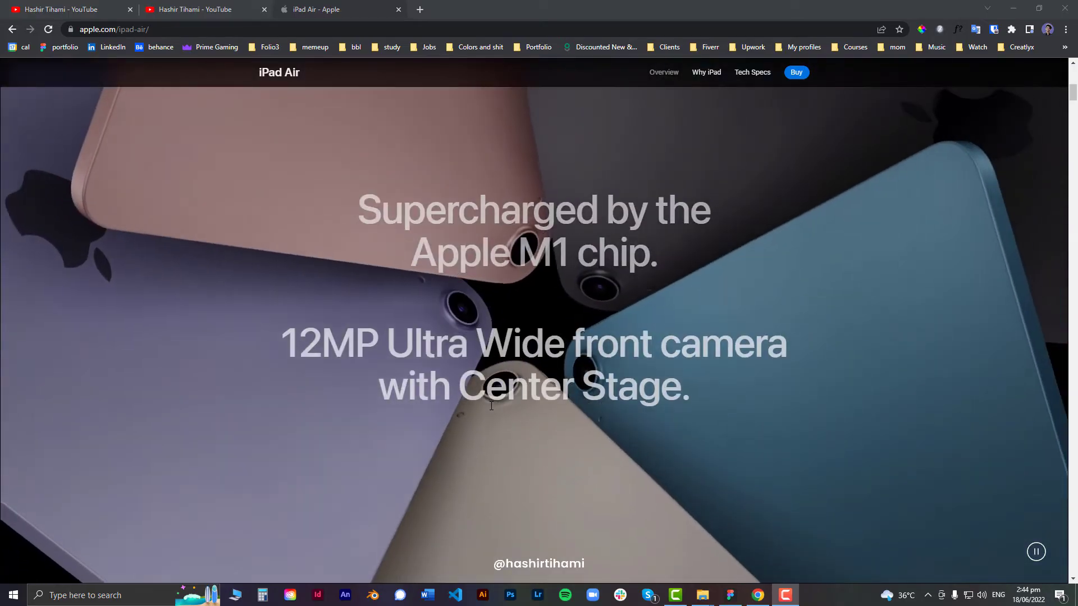
scroll(499, 403, "down", 5)
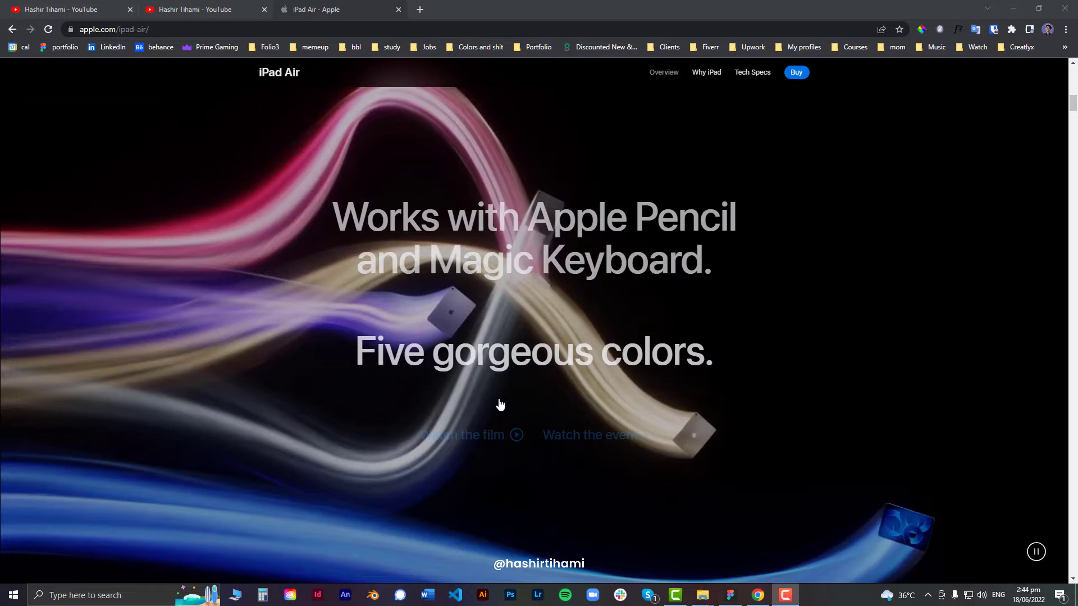
scroll(494, 388, "down", 3)
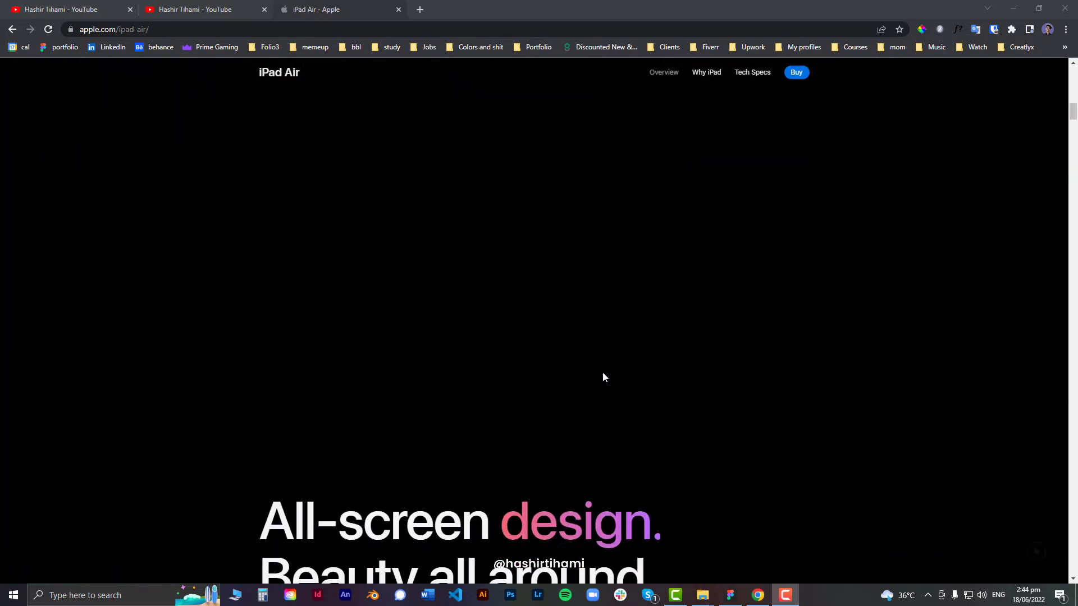
scroll(601, 376, "up", 5)
Step: Cut the iPad screenshot and paste it into the empty MacBook Pro 14" - 2 frame
key("alt+Tab")
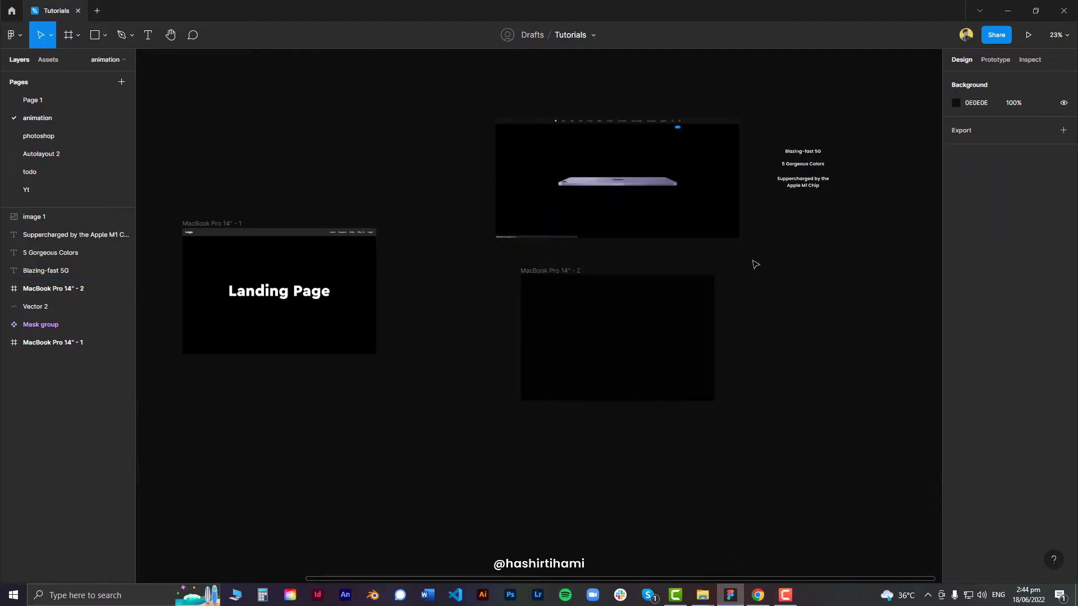
scroll(741, 252, "up", 3)
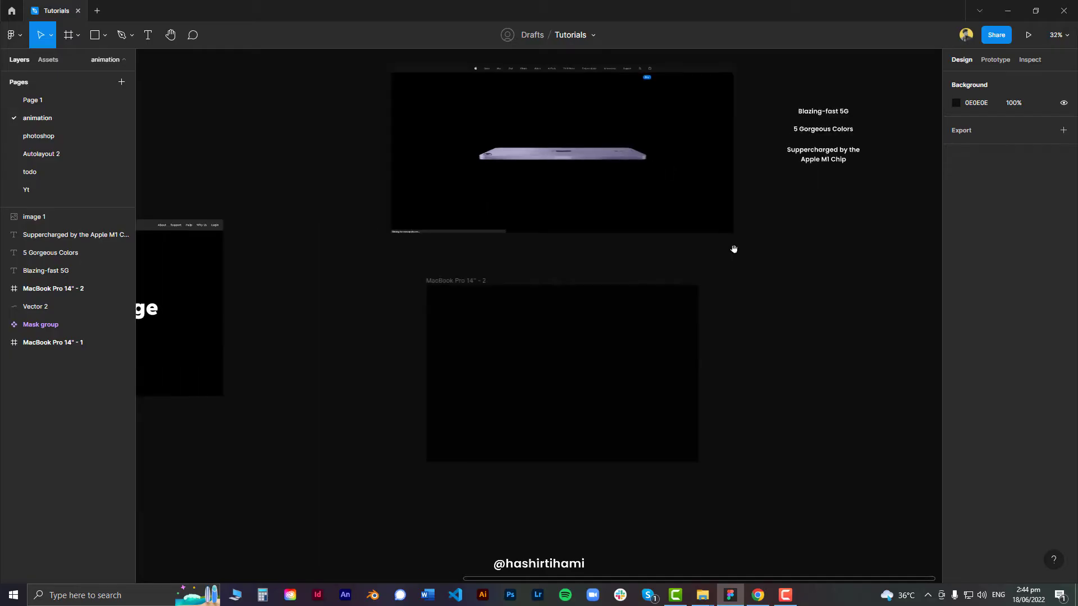
scroll(617, 236, "right", 3)
left_click(434, 185)
key("ctrl+x")
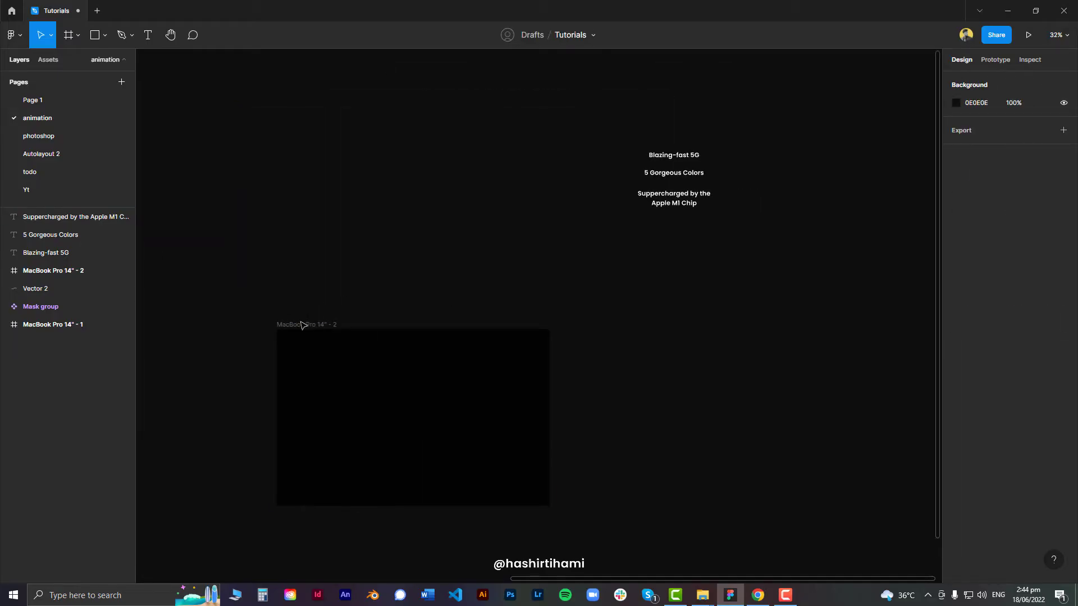
left_click(303, 324)
key("ctrl+v")
scroll(428, 357, "up", 3)
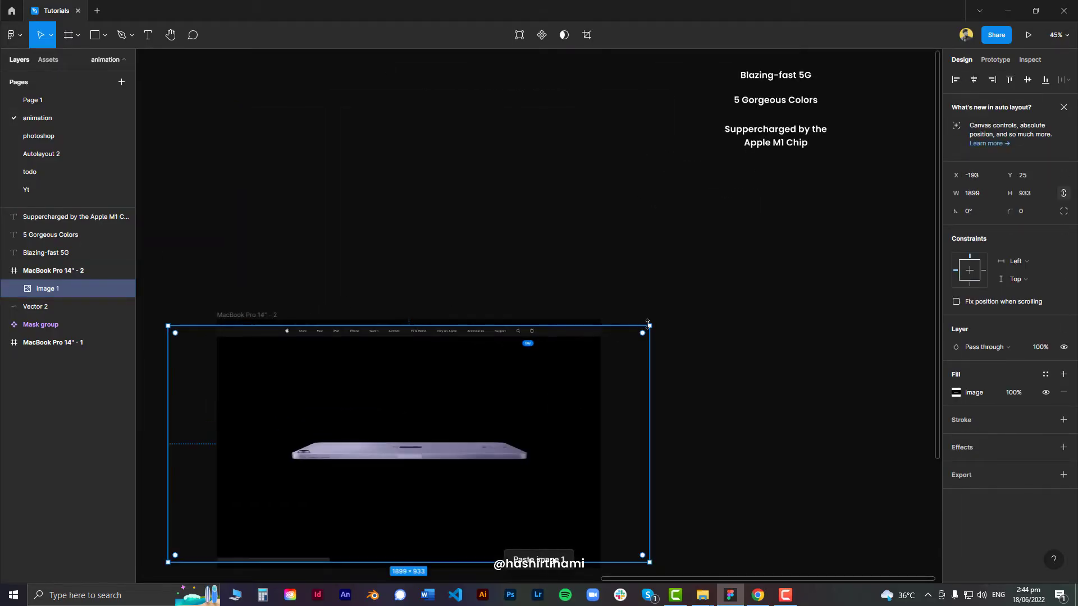
key("Escape")
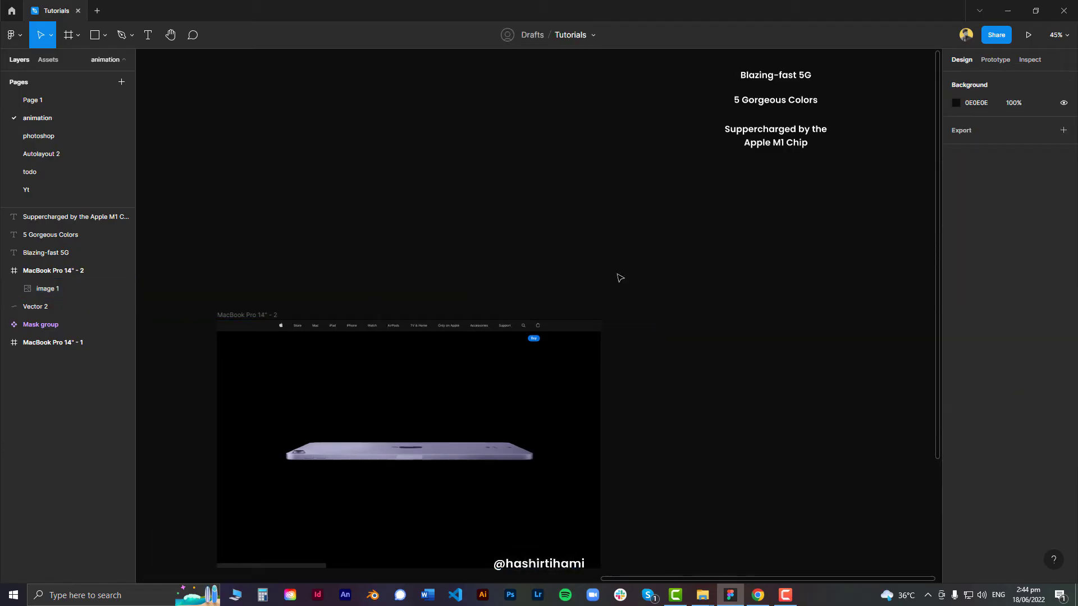
left_click(467, 370)
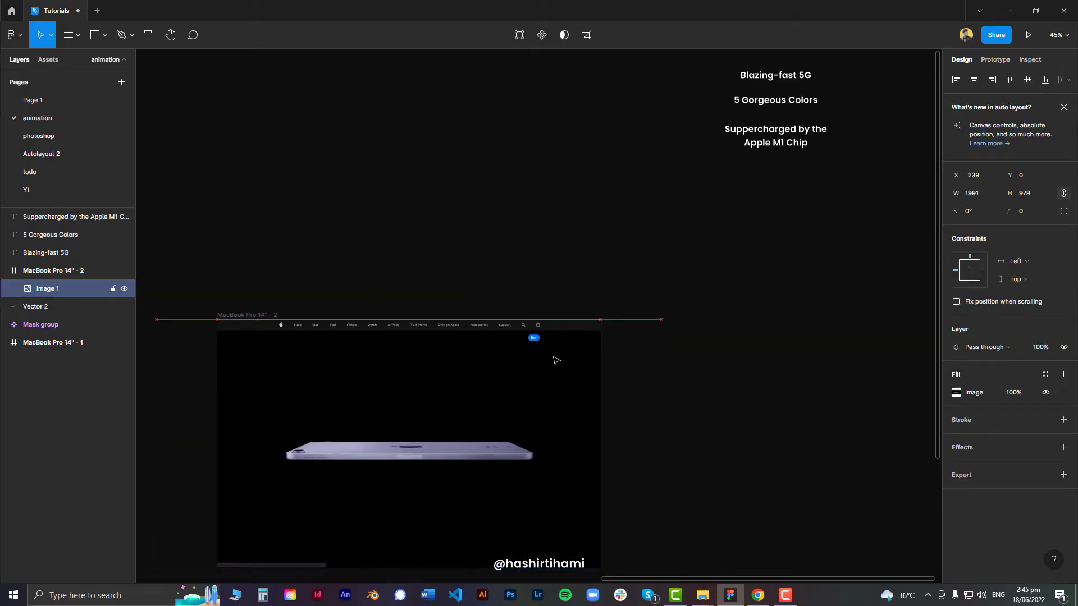
left_click(584, 259)
scroll(729, 286, "up", 2)
Step: Drag the three headline texts into the frame, enlarge them, and dim the iPad image to 50%
left_click_drag(734, 117, 431, 485)
scroll(432, 485, "up", 5)
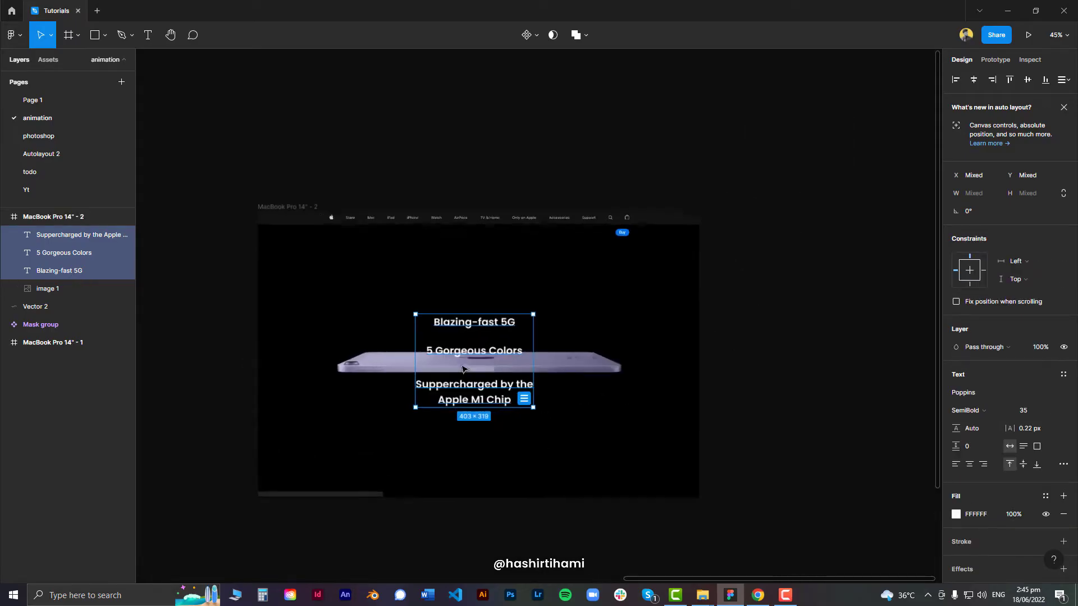
left_click_drag(593, 273, 702, 185)
left_click(611, 332)
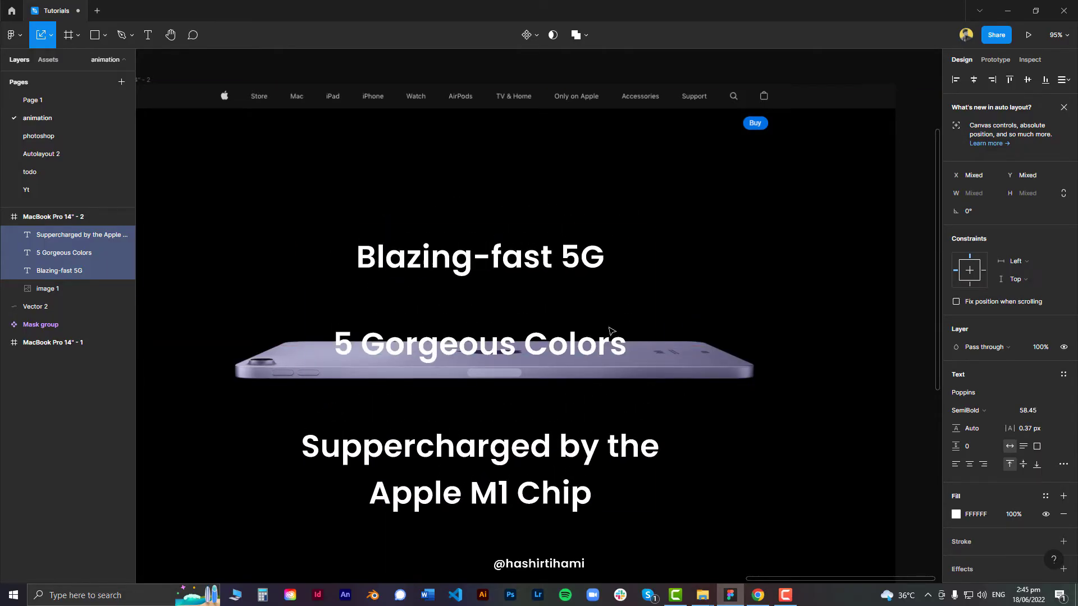
scroll(839, 346, "down", 3)
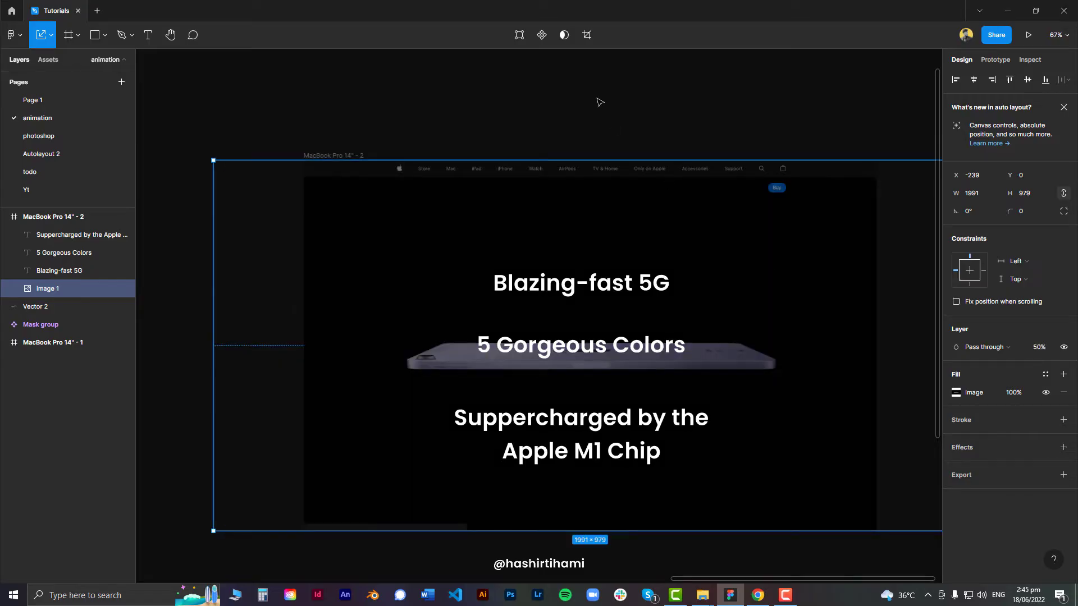
left_click(640, 140)
Step: Set the three headlines to font size 45 and centre them horizontally in the frame
left_click_drag(743, 201, 559, 165)
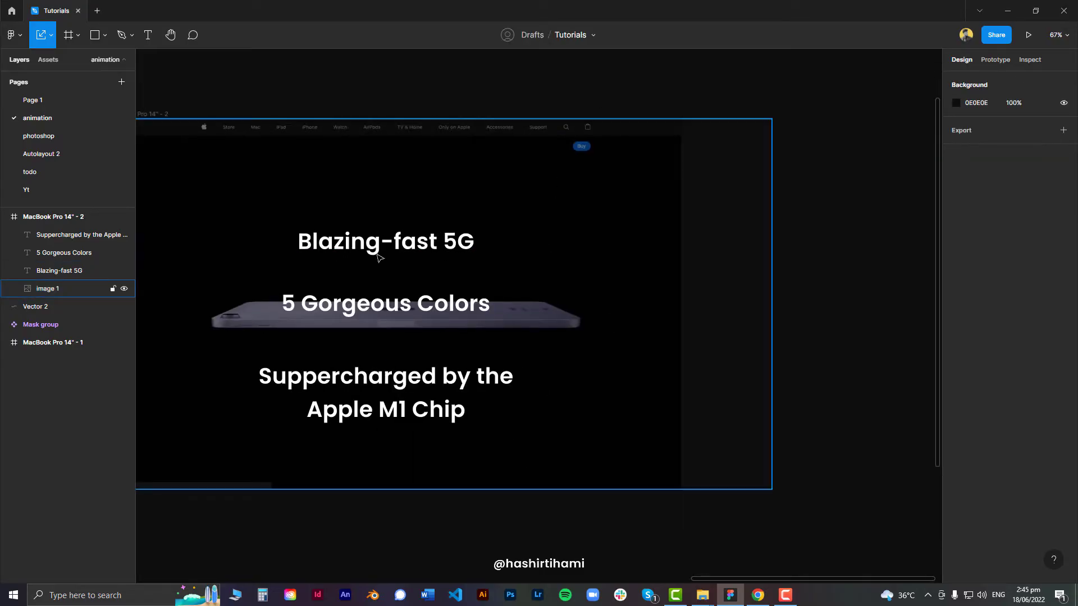
left_click(406, 301, "shift")
left_click(387, 388, "shift")
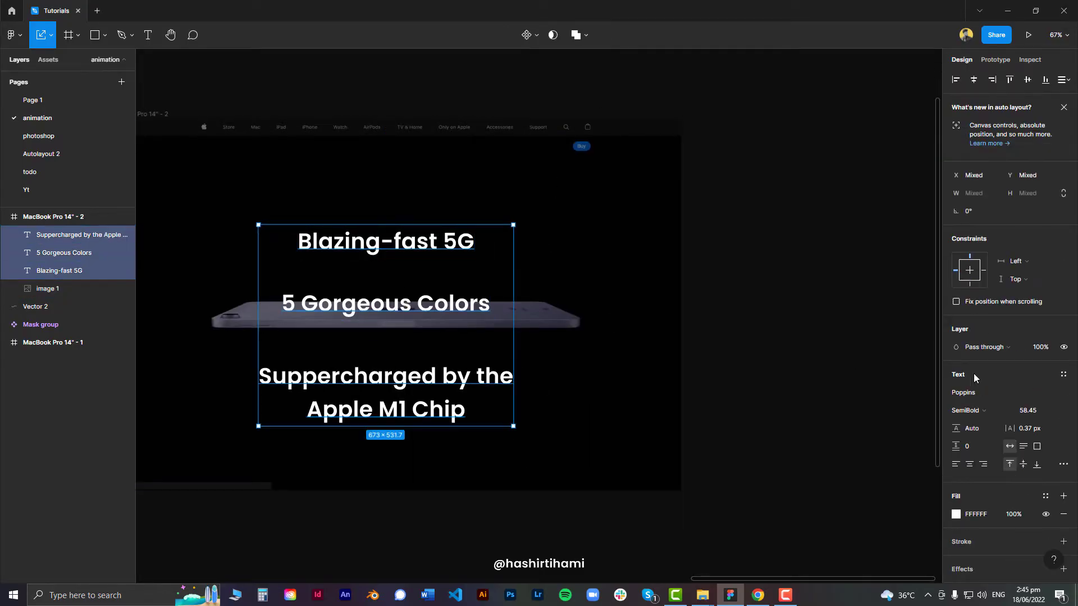
left_click(1042, 416)
type("45")
key("Return")
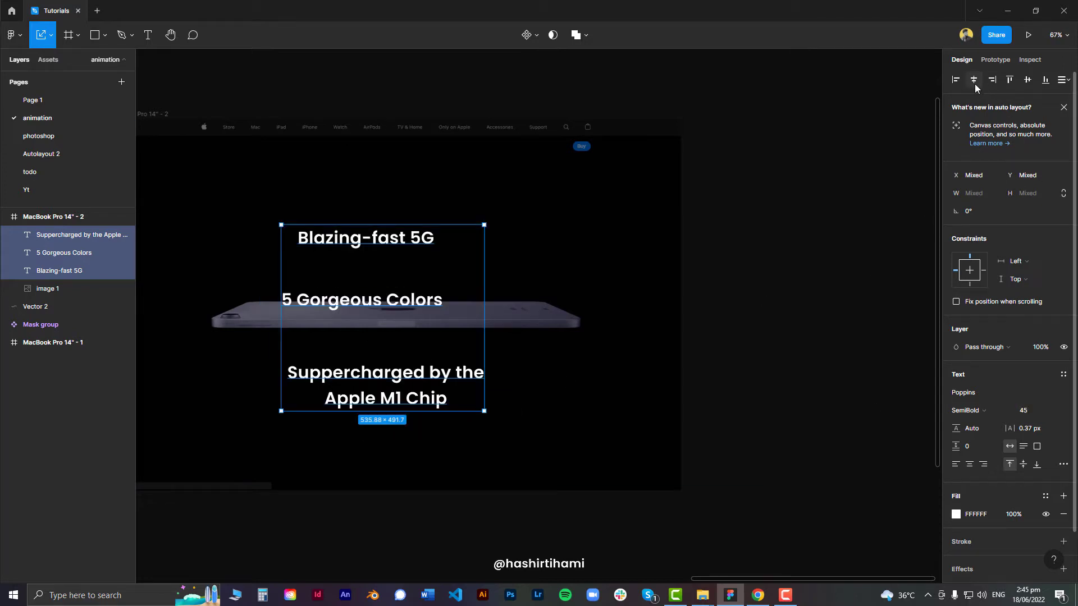
left_click(974, 80)
left_click(814, 281)
Step: Select all three headlines and check their distances to the frame edges
left_click_drag(387, 314, 549, 357)
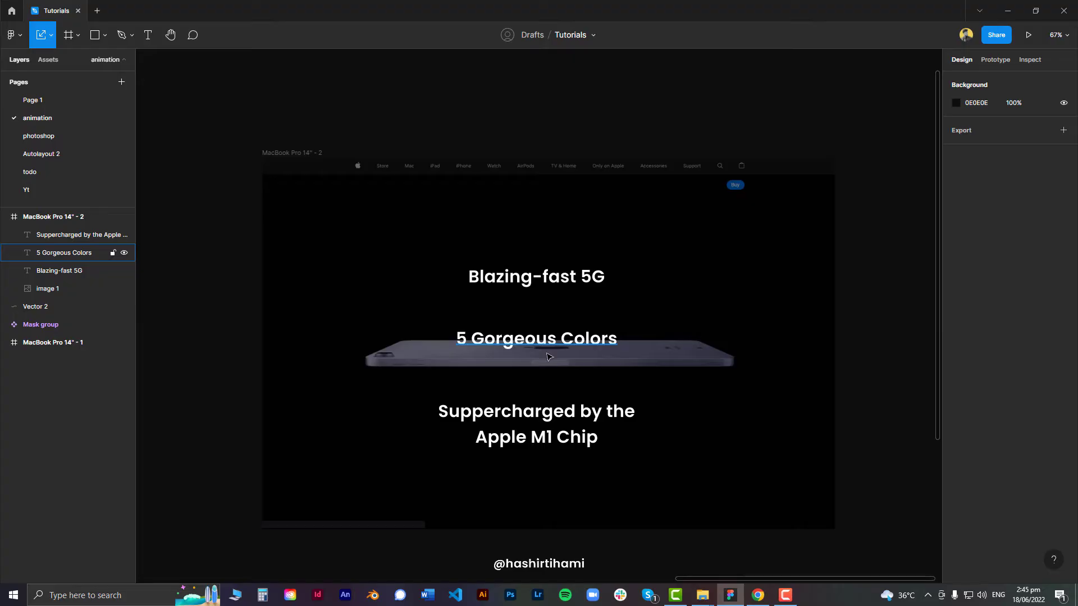
left_click(555, 431)
left_click(536, 340, "shift")
left_click(559, 282, "shift")
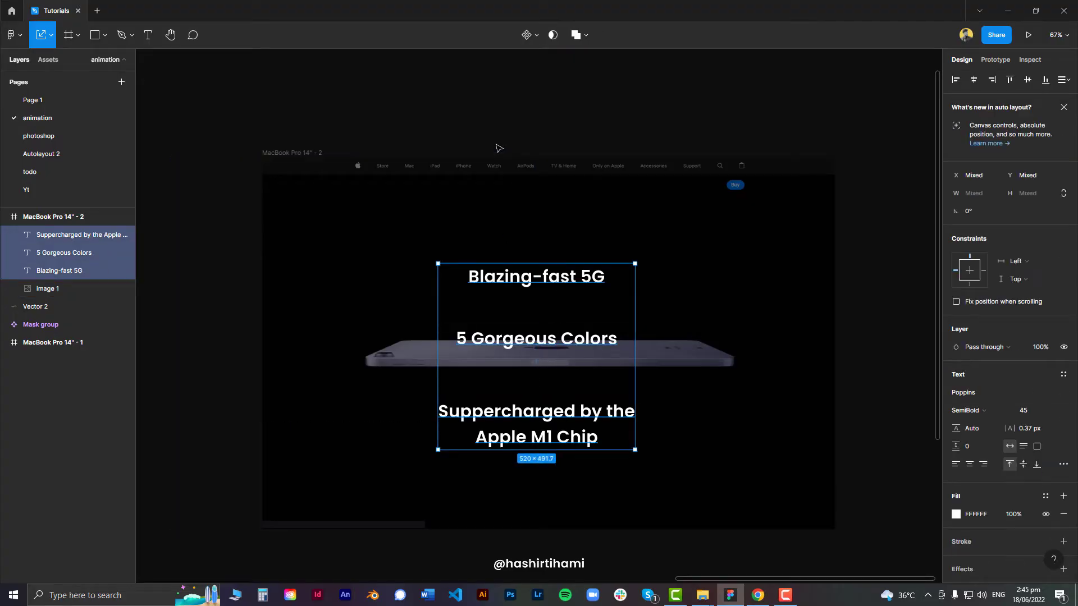
key("alt+Tab")
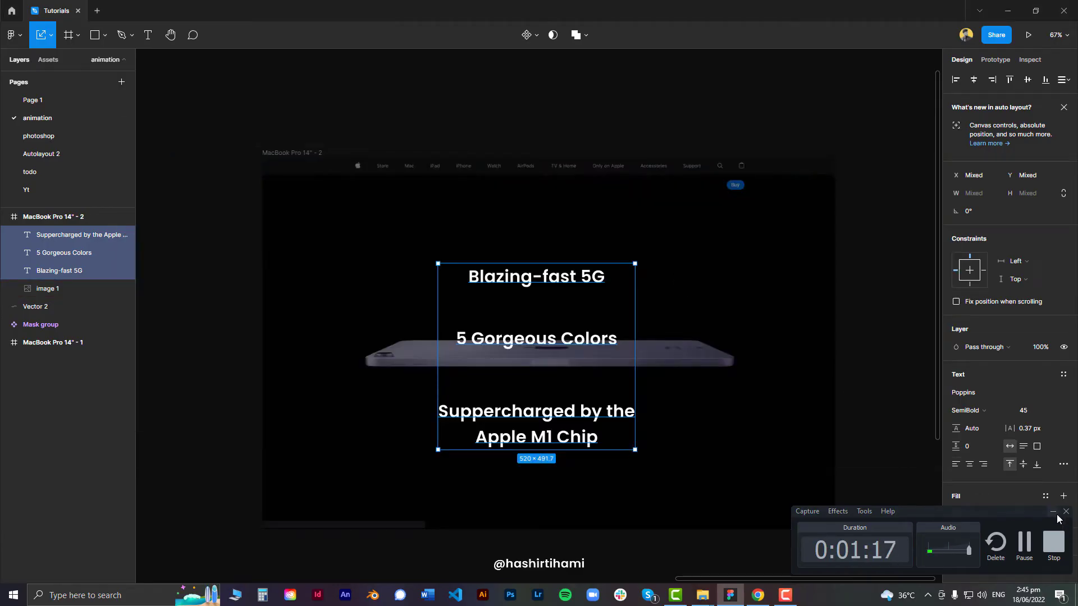
left_click(1053, 512)
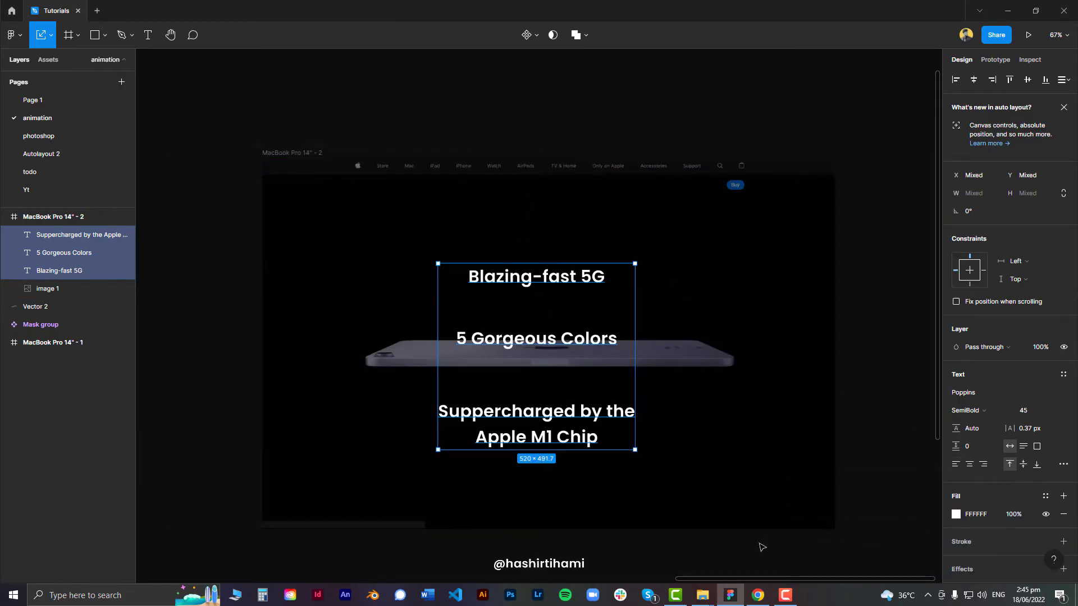
left_click(758, 595)
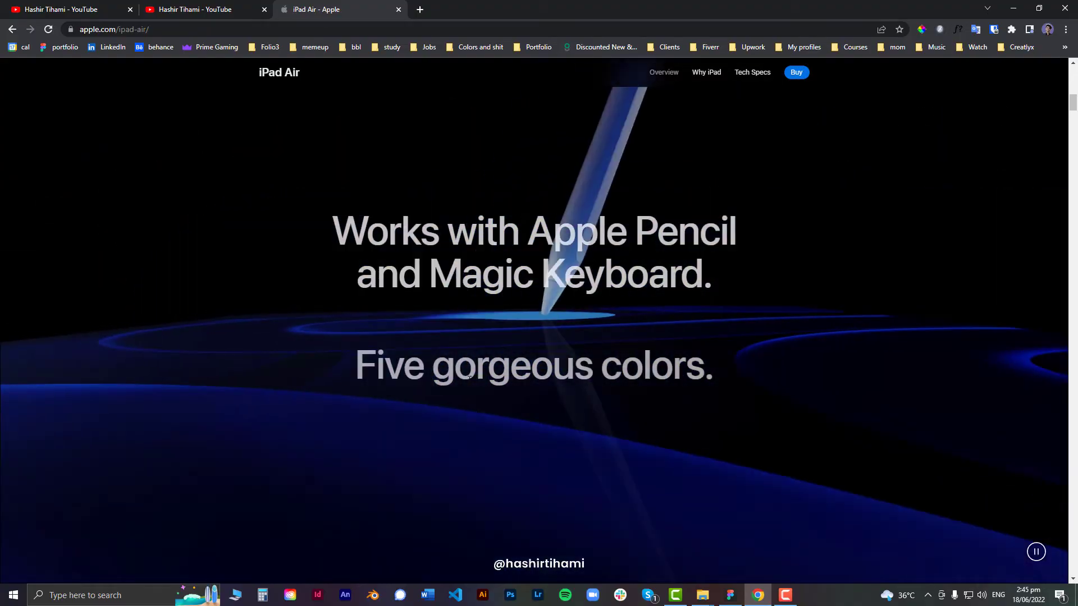
key("alt+Tab")
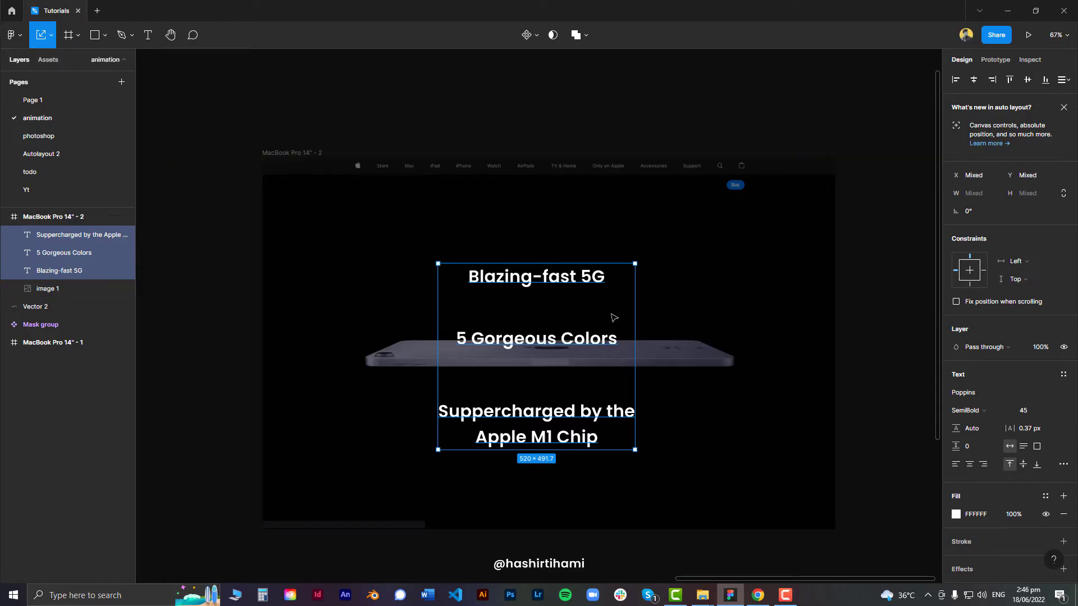
Step: Snap the headline stack to the frame's centre and draw a large grey rectangle across it
left_click_drag(600, 339, 613, 335)
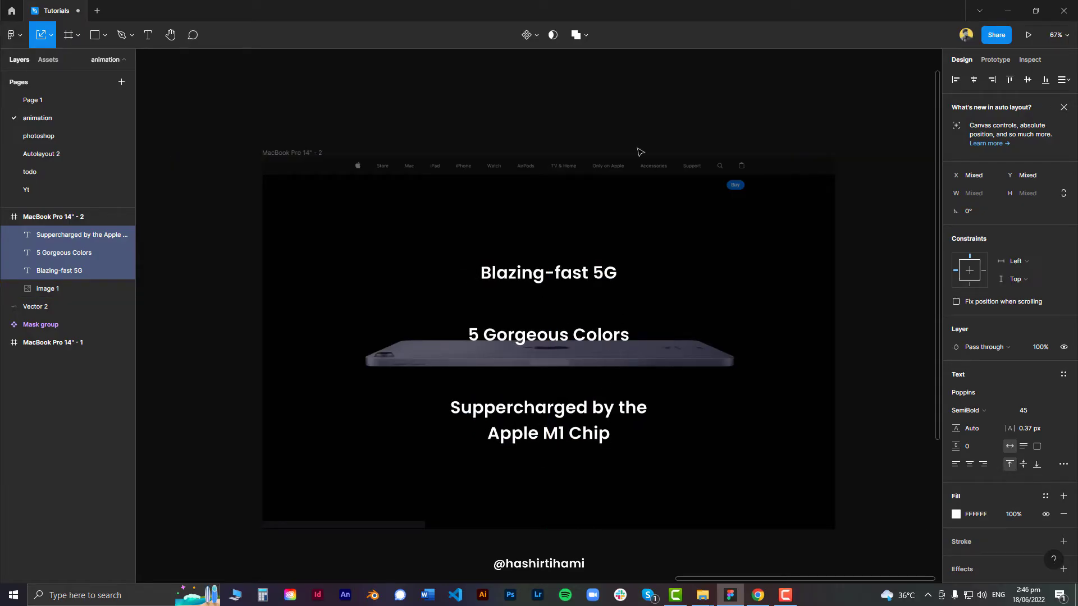
left_click(104, 36)
left_click(84, 62)
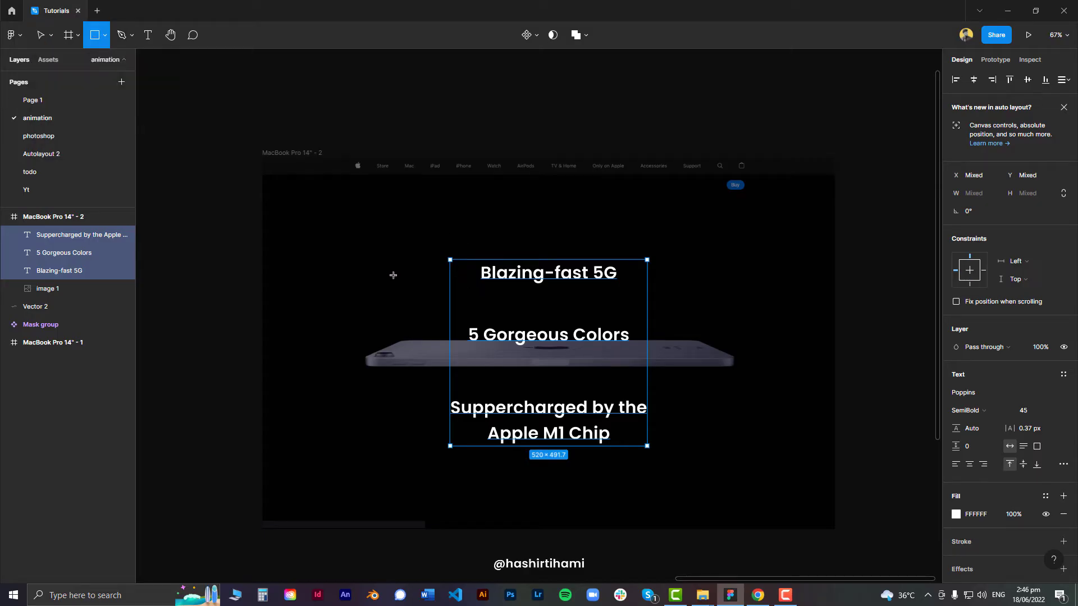
left_click_drag(367, 264, 731, 439)
Step: Make a small 87×145 copy of the rectangle and a second one filled red
scroll(532, 298, "left", 5)
left_click_drag(753, 320, 459, 348)
left_click_drag(504, 415, 456, 344)
left_click(243, 305)
key("shift+2")
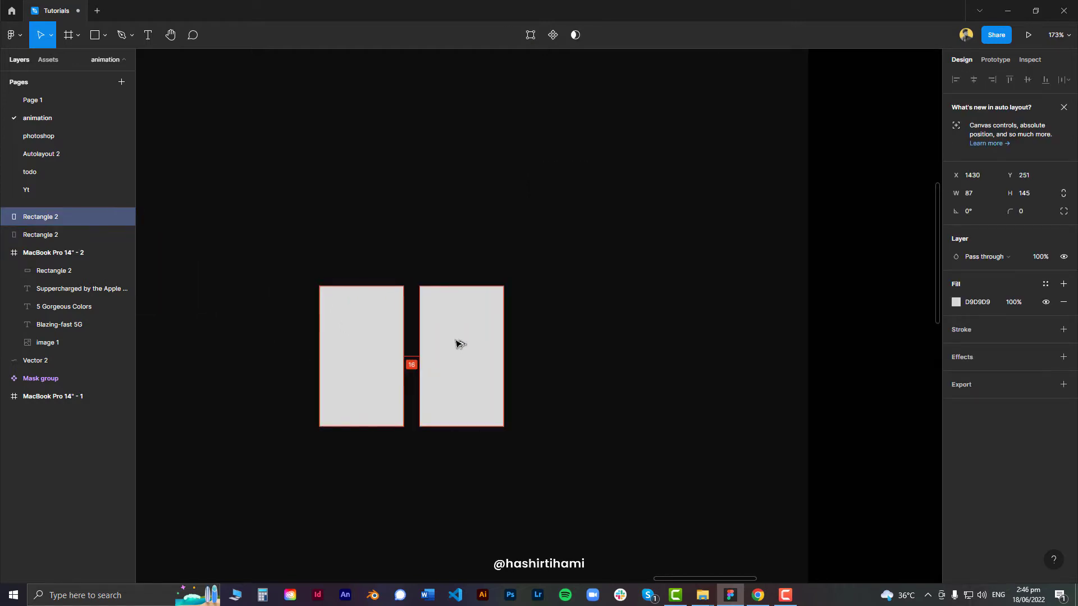
left_click(956, 302)
left_click_drag(909, 322, 924, 339)
key("Escape")
key("Escape")
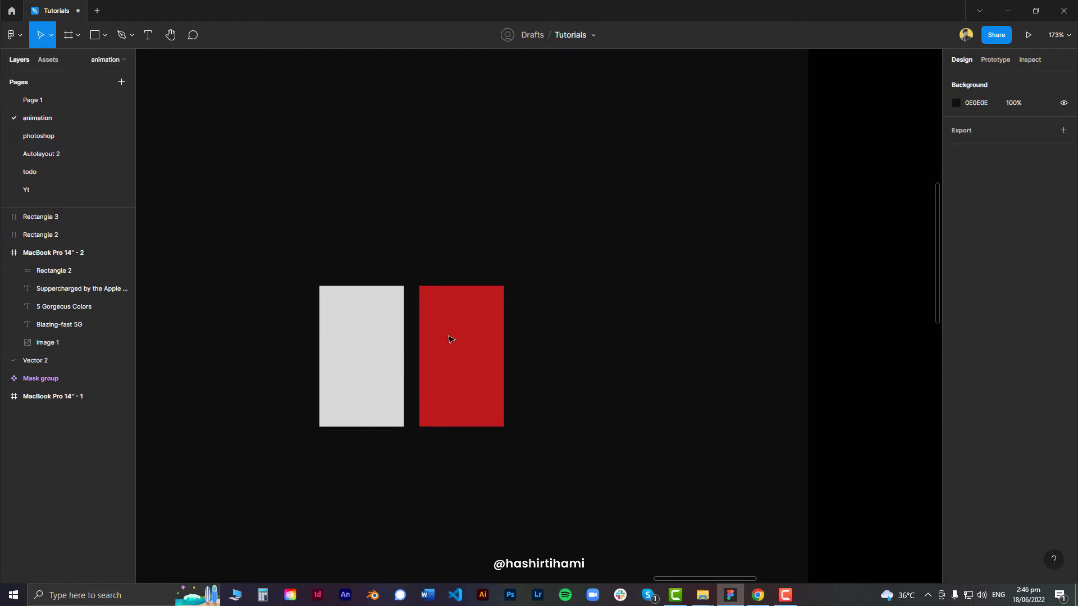
Step: Overlap the red and grey rectangles, apply Use as Mask, shift the red one, then delete the group
left_click_drag(448, 322, 386, 339)
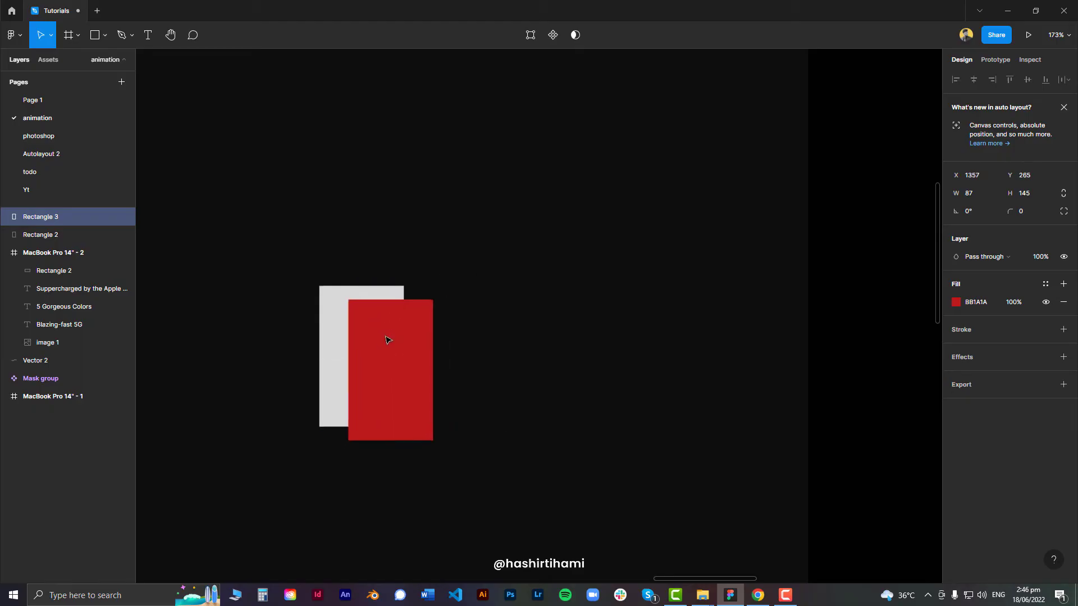
left_click_drag(350, 271, 393, 320)
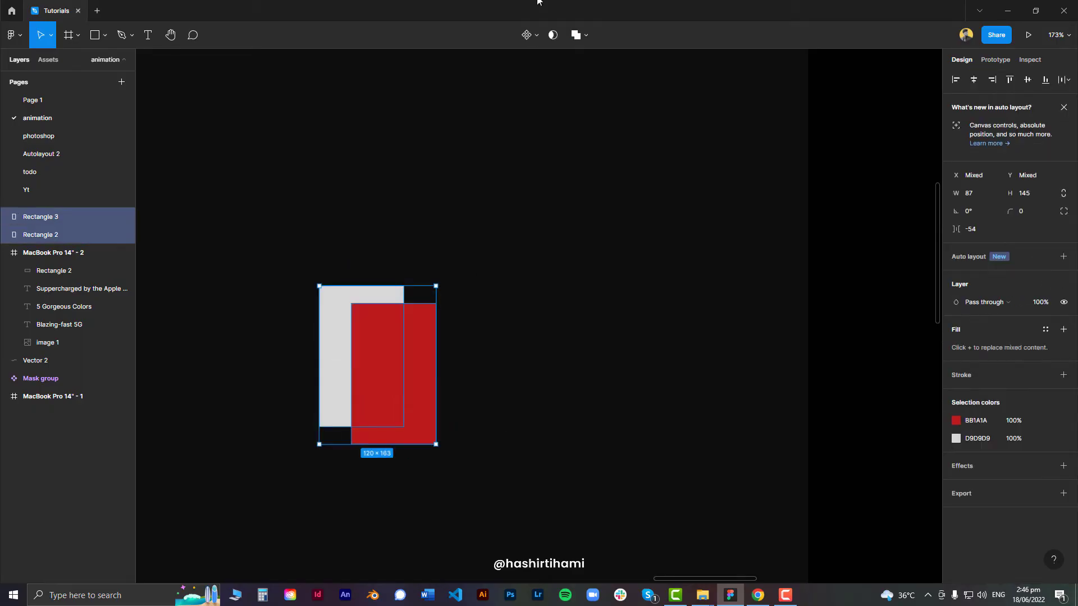
left_click(553, 36)
left_click(400, 346)
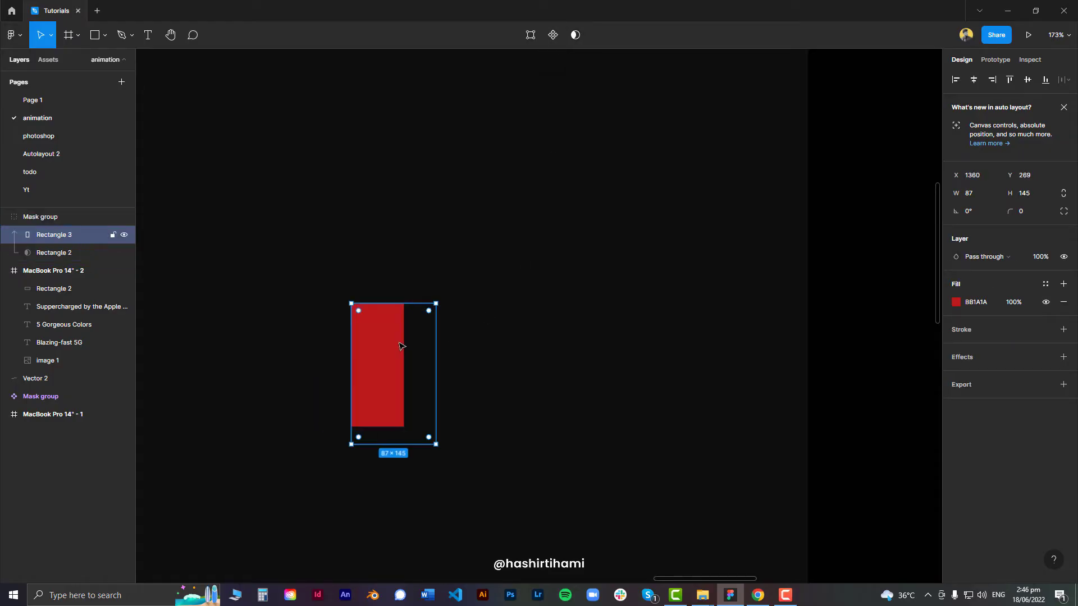
left_click_drag(384, 345, 346, 340)
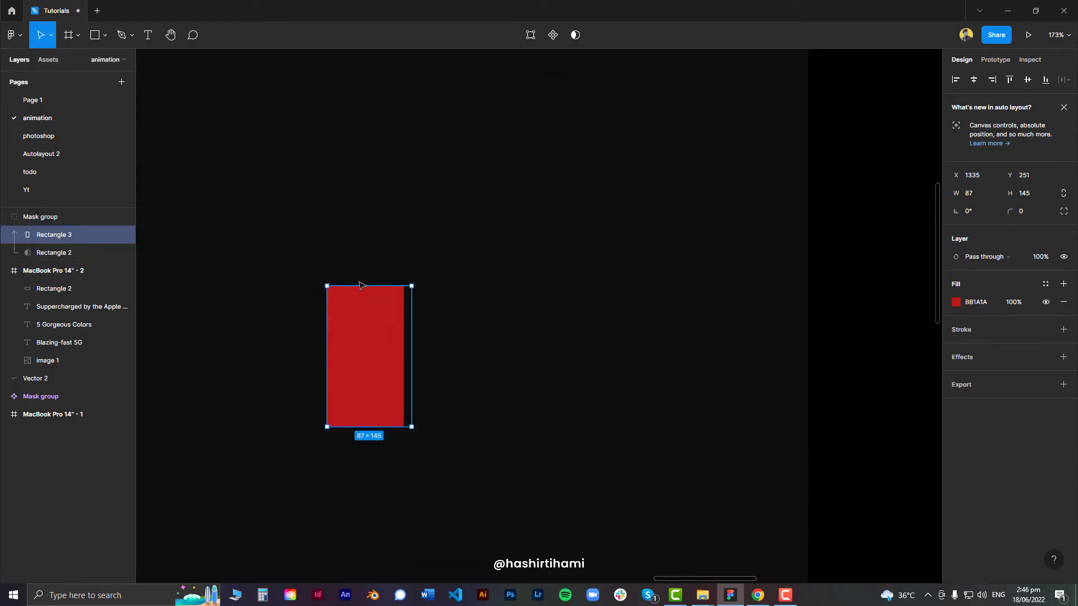
left_click_drag(298, 270, 481, 457)
key("Delete")
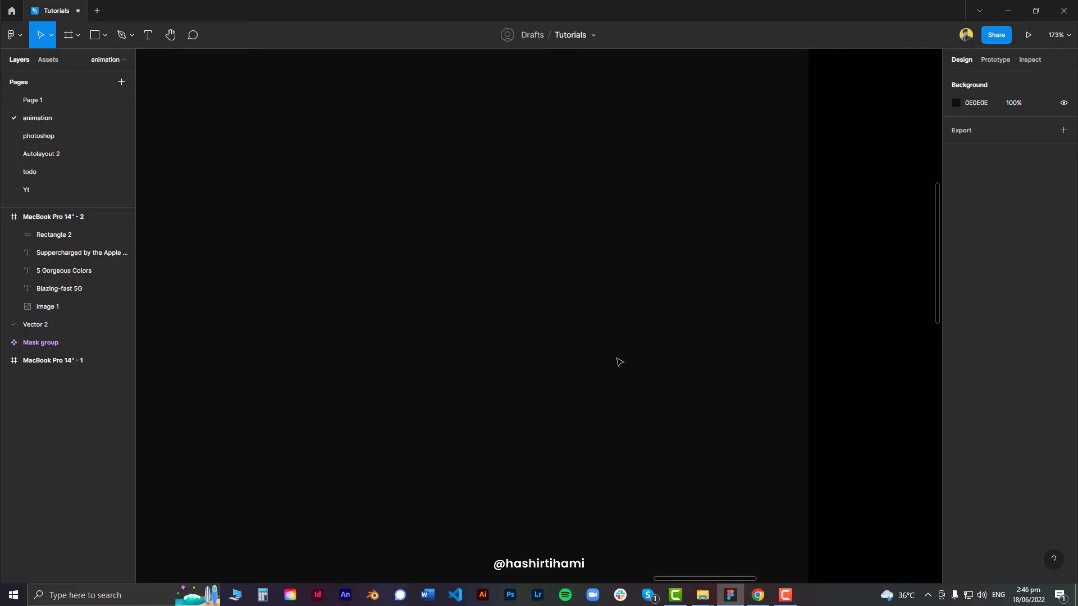
Step: Send the grey rectangle behind the headlines and shorten it from the bottom edge
scroll(613, 352, "down", 5)
left_click(555, 334)
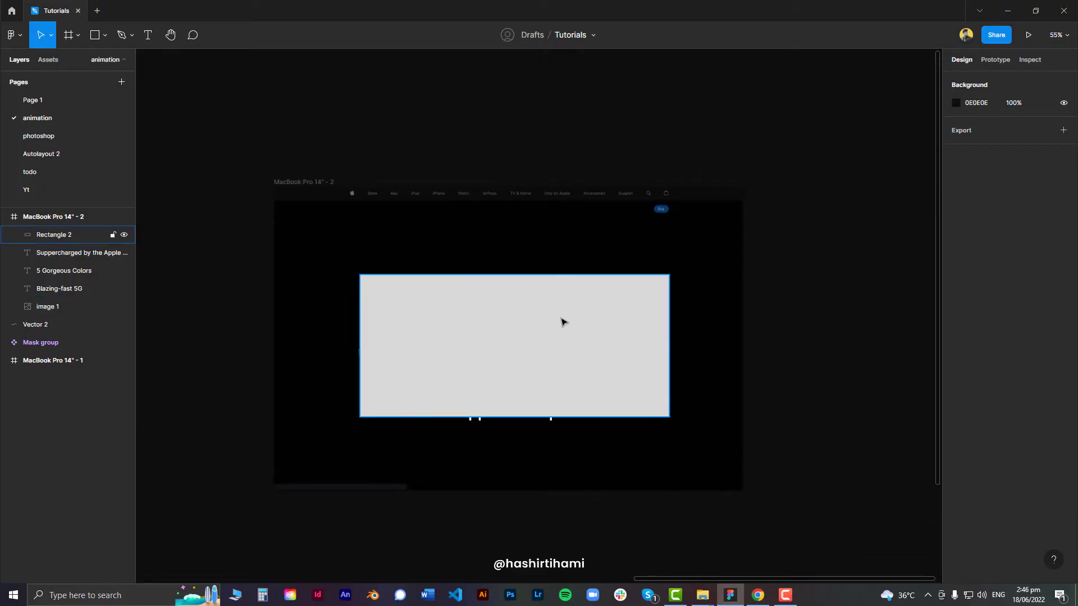
left_click(563, 321)
scroll(564, 319, "up", 2)
key("ctrl+bracketleft")
key("ctrl+bracketleft")
key("ctrl+bracketleft")
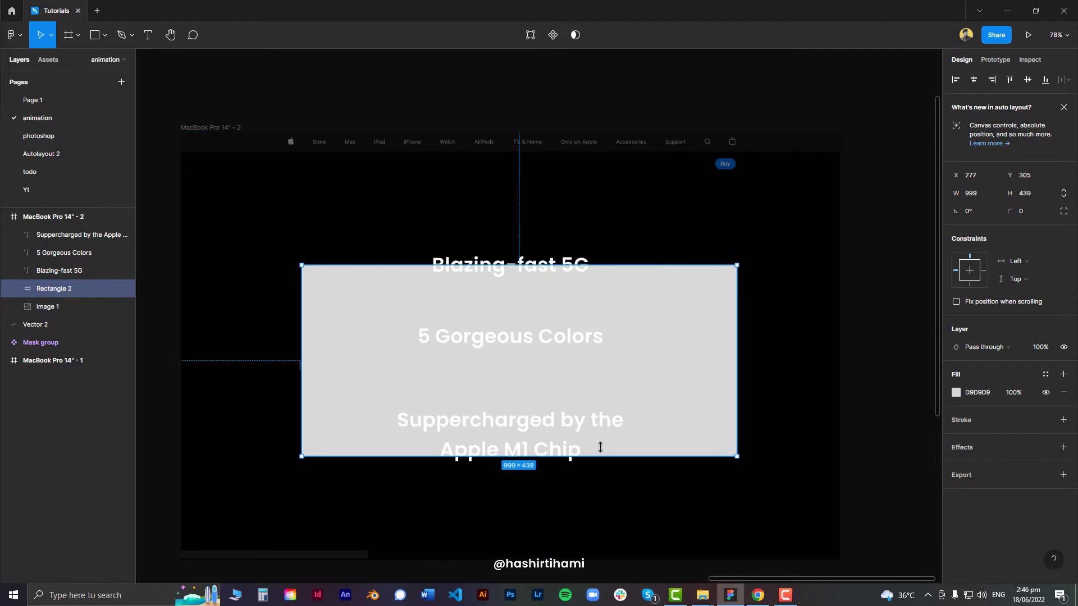
left_click_drag(600, 447, 600, 440)
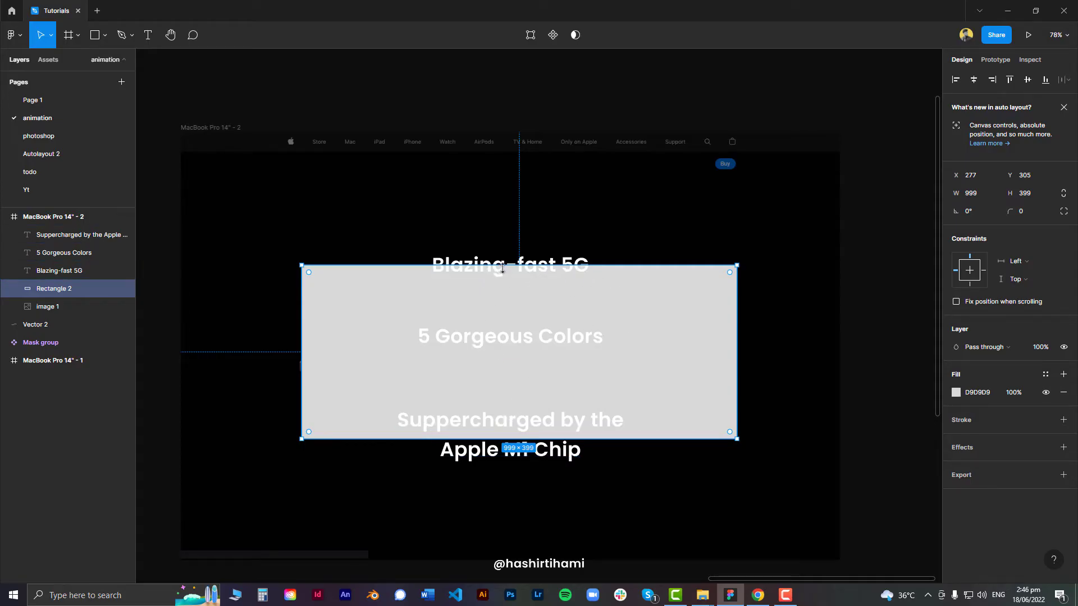
Step: Select the three headlines plus the grey rectangle and apply Use as Mask
left_click(492, 425)
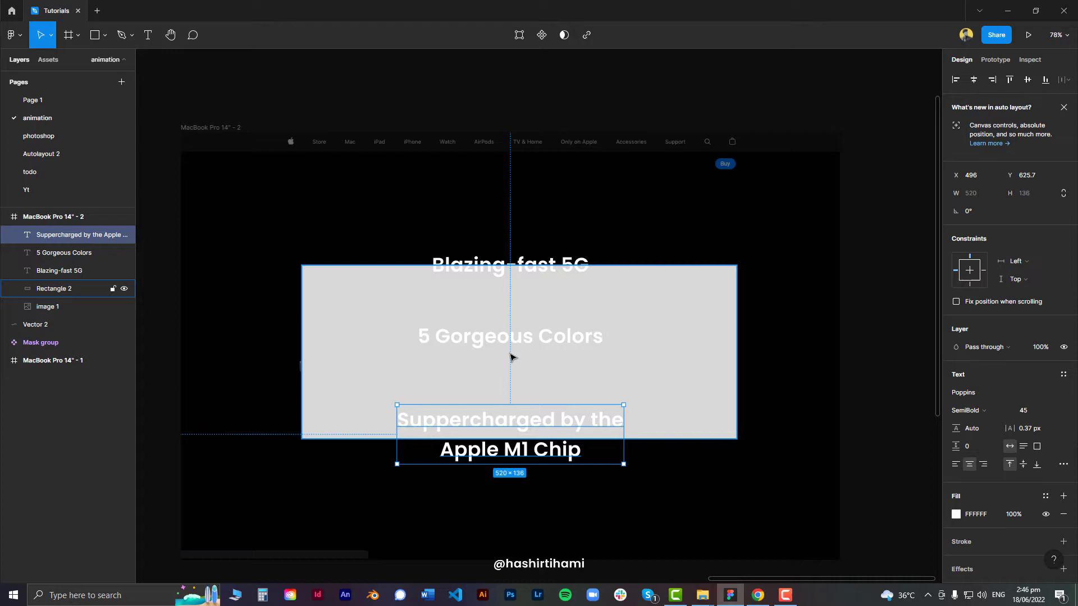
left_click(512, 337, "shift")
left_click(519, 270, "shift")
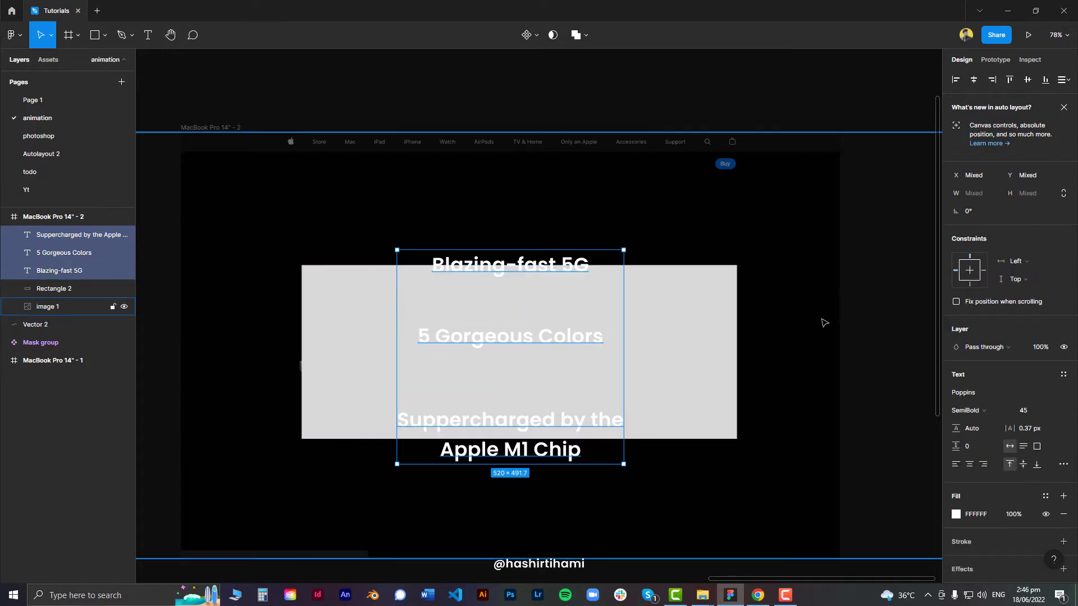
key("shift+a")
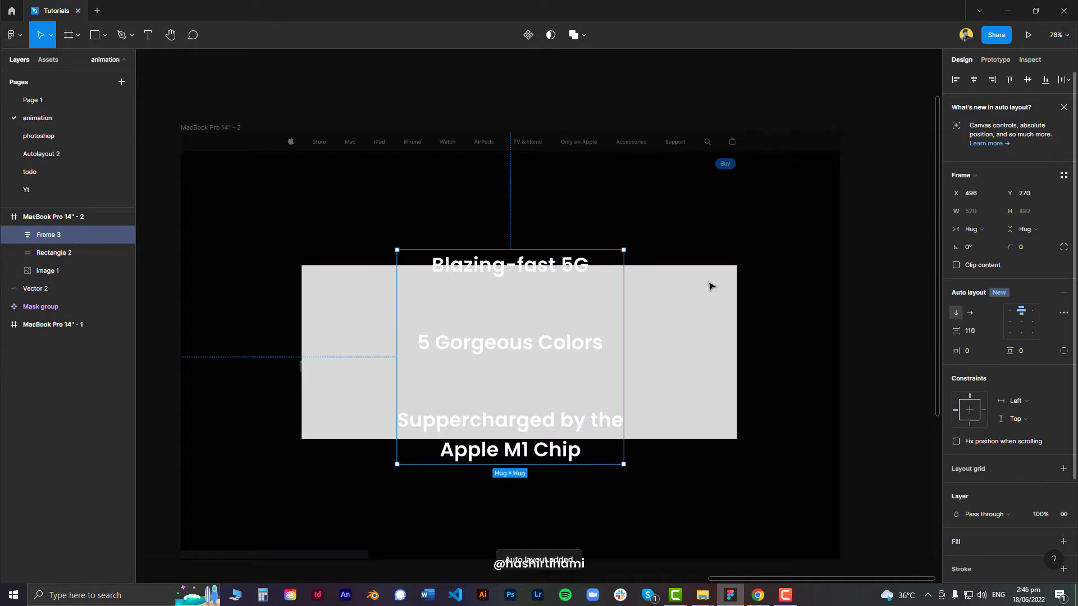
key("ctrl+z")
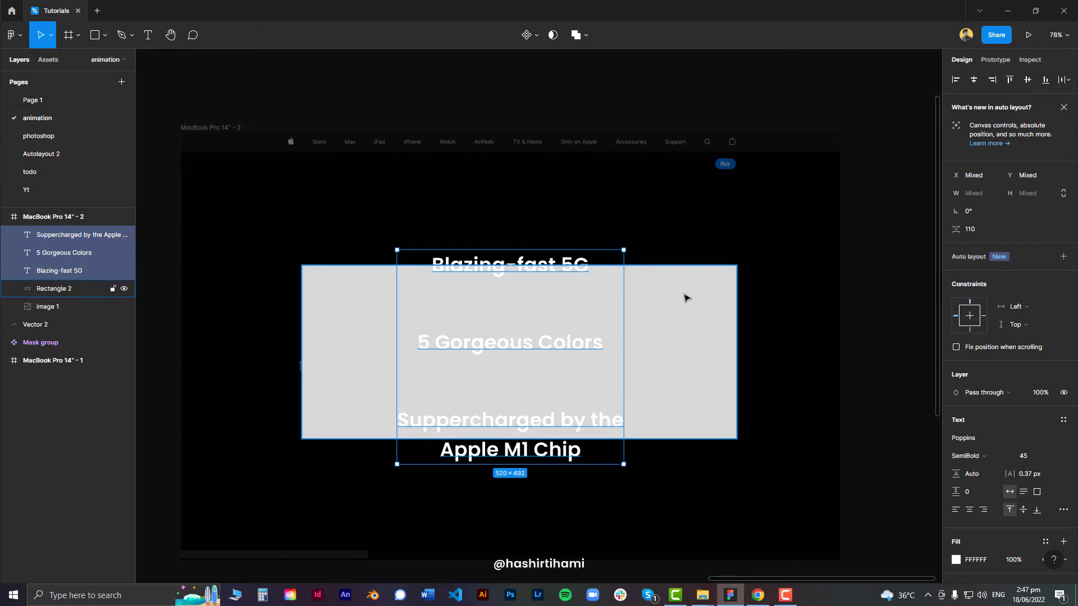
left_click(685, 326, "shift")
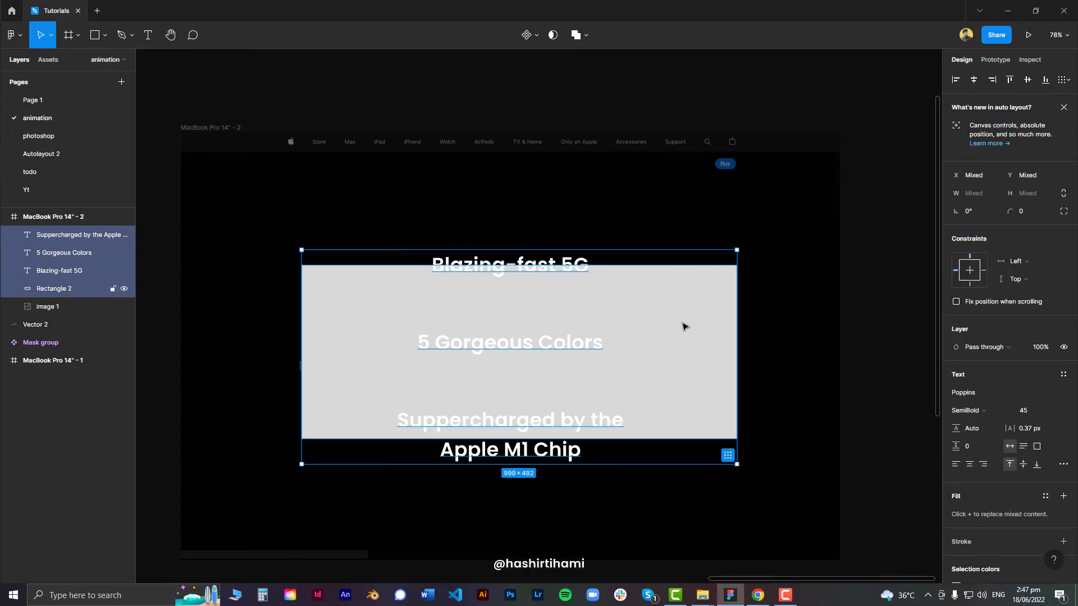
left_click(553, 36)
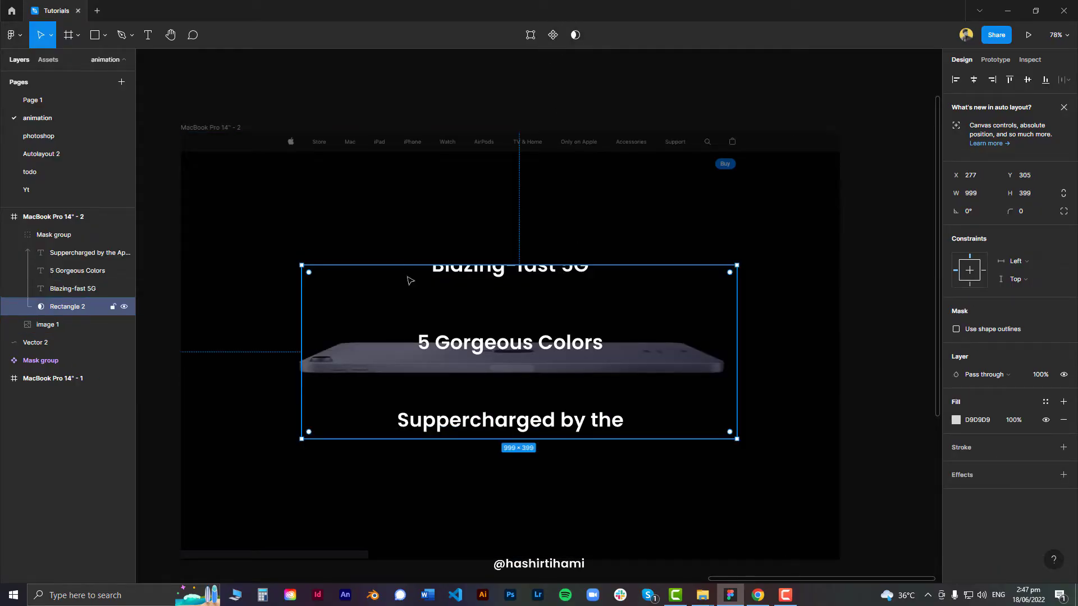
Step: Slide the three headlines up inside the mask, then compare with the iPad Air page in Chrome
scroll(518, 267, "up", 5)
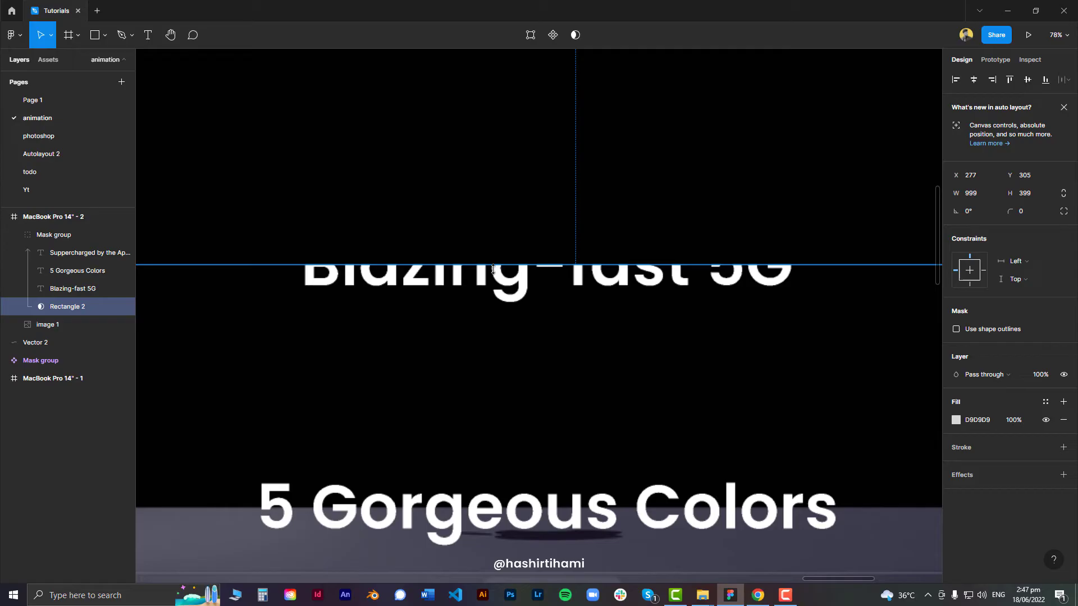
scroll(554, 334, "down", 6)
left_click(533, 287)
left_click(536, 360, "shift")
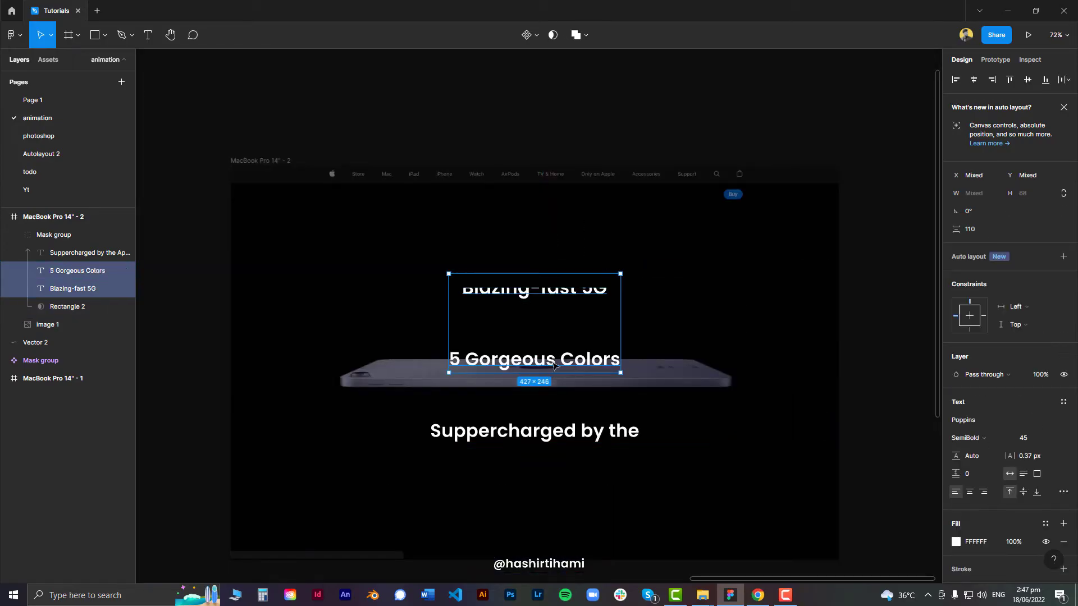
left_click(570, 434, "shift")
left_click_drag(577, 365, 579, 335)
left_click(759, 602)
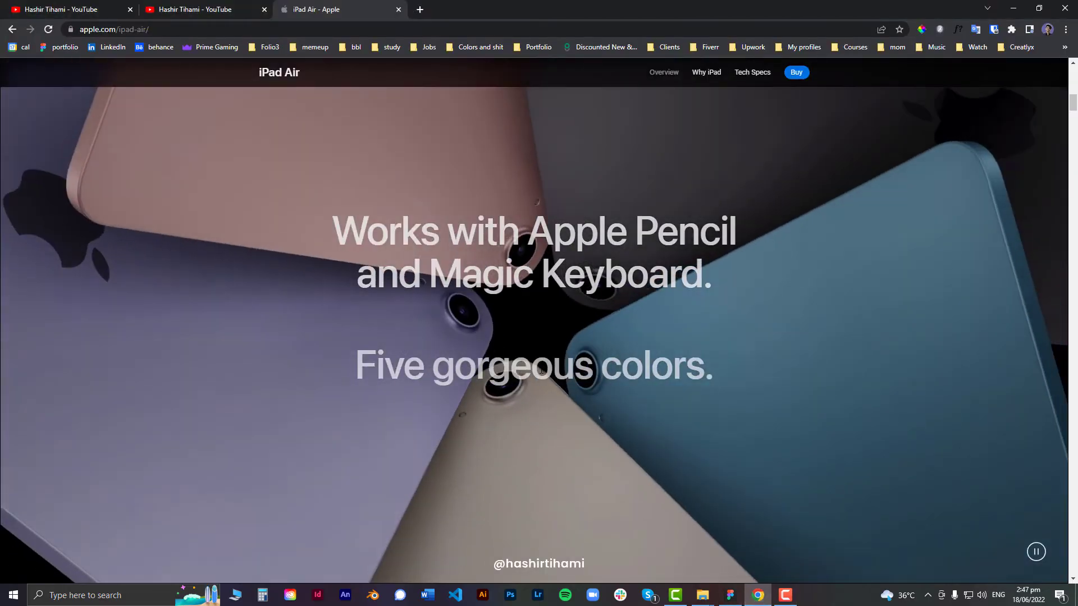
scroll(540, 368, "up", 5)
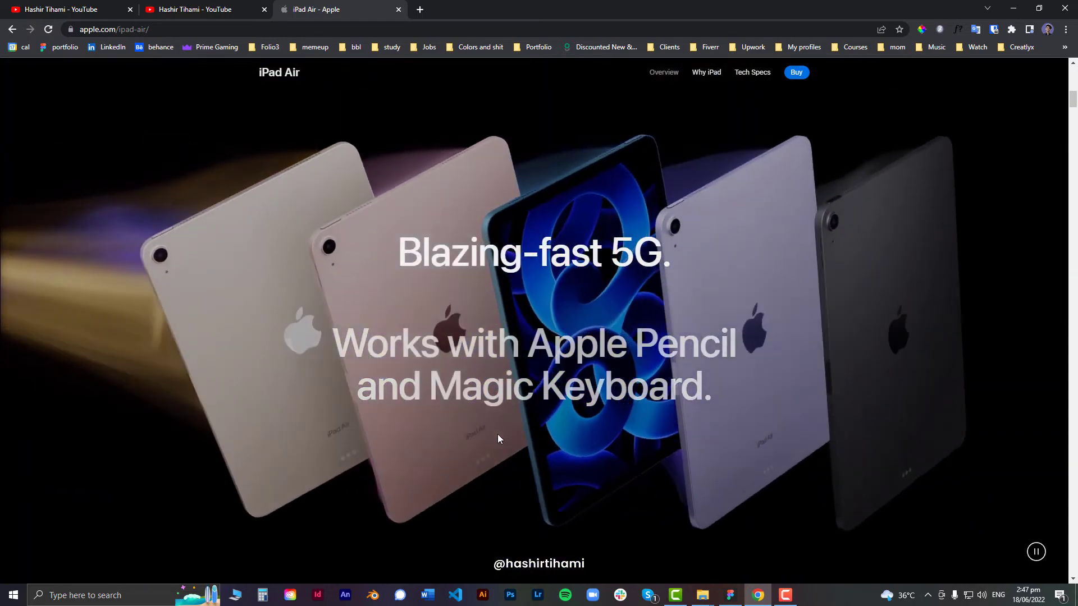
key("alt+Tab")
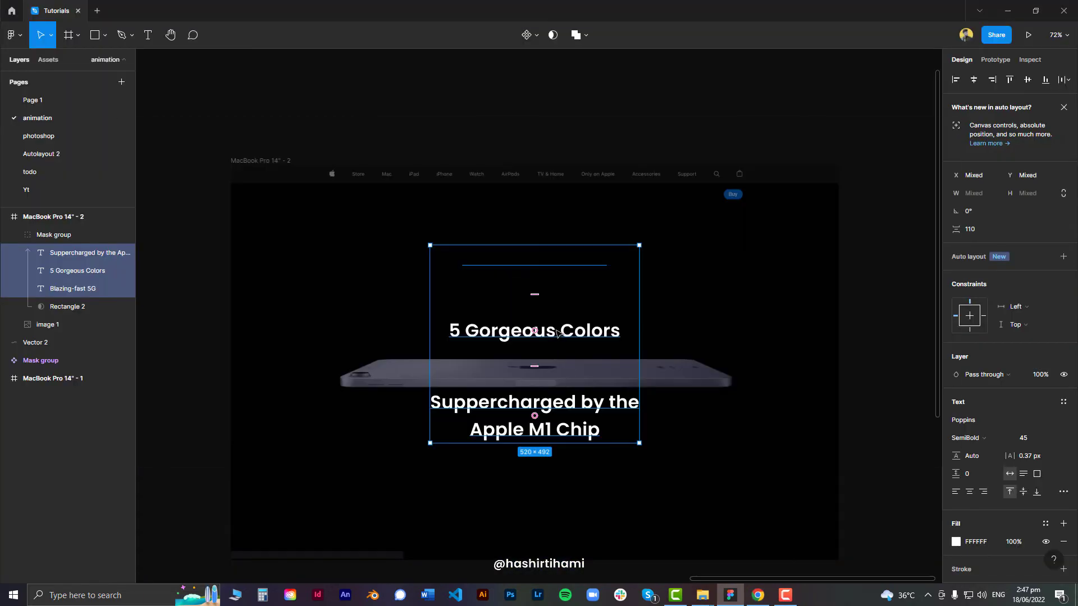
left_click_drag(563, 332, 587, 335)
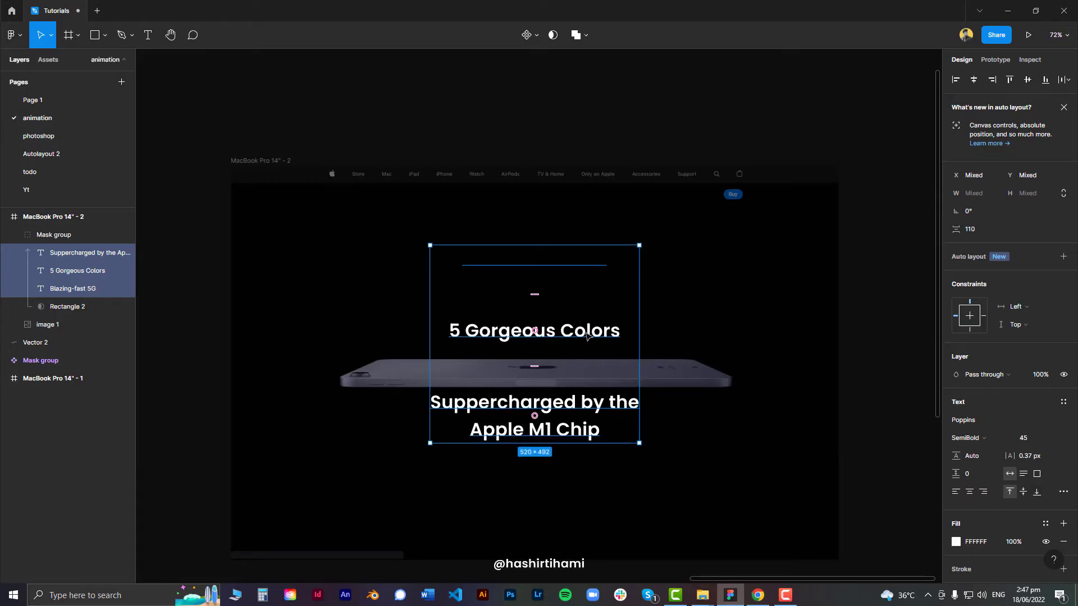
left_click(58, 305)
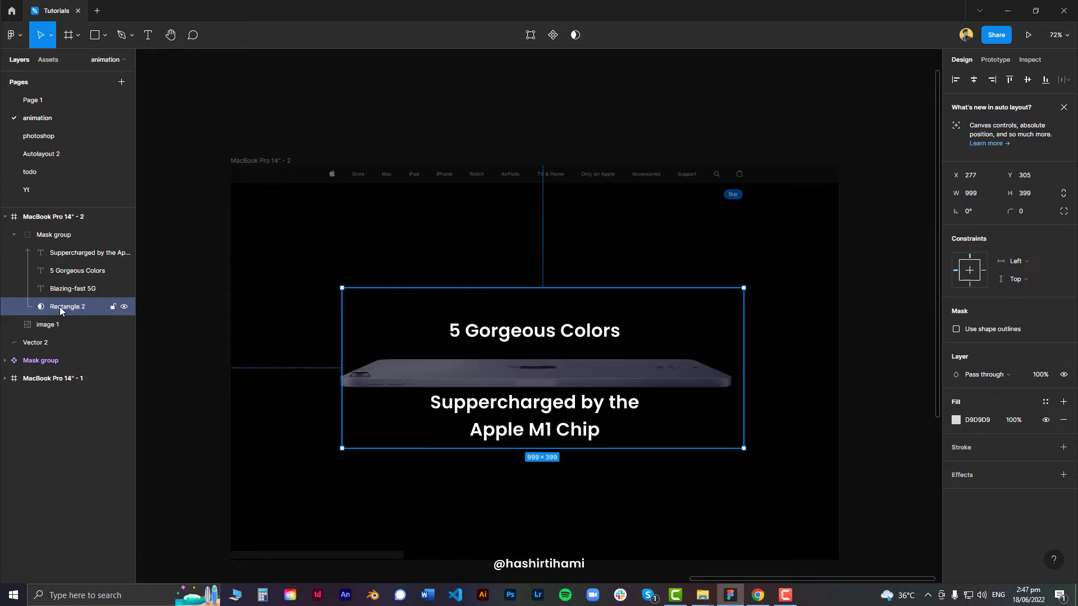
Step: Change the mask rectangle's fill from Solid to Linear gradient
left_click(955, 420)
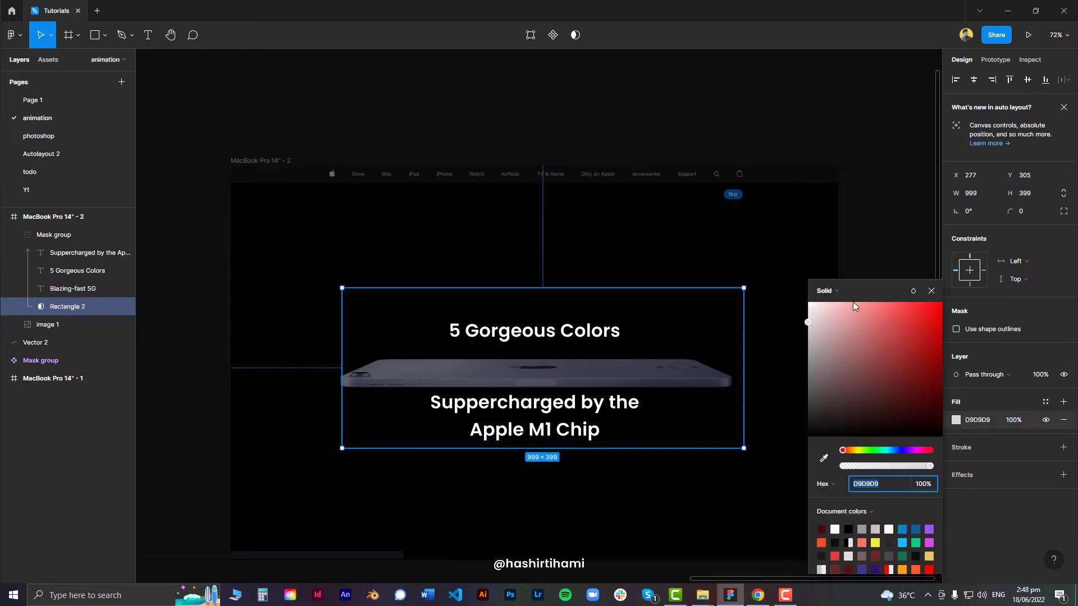
left_click(824, 290)
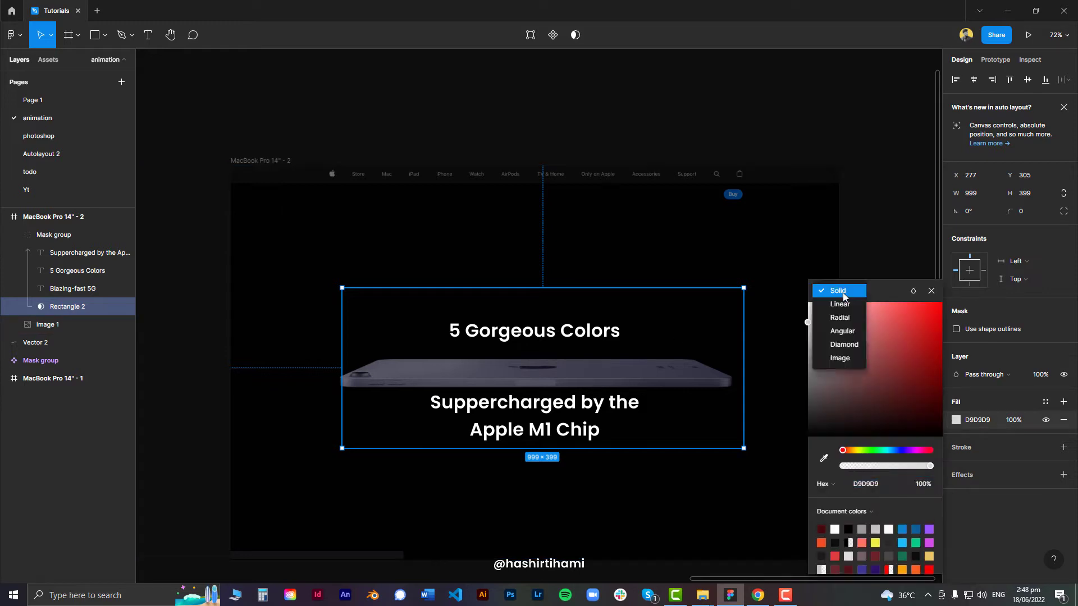
left_click(277, 99)
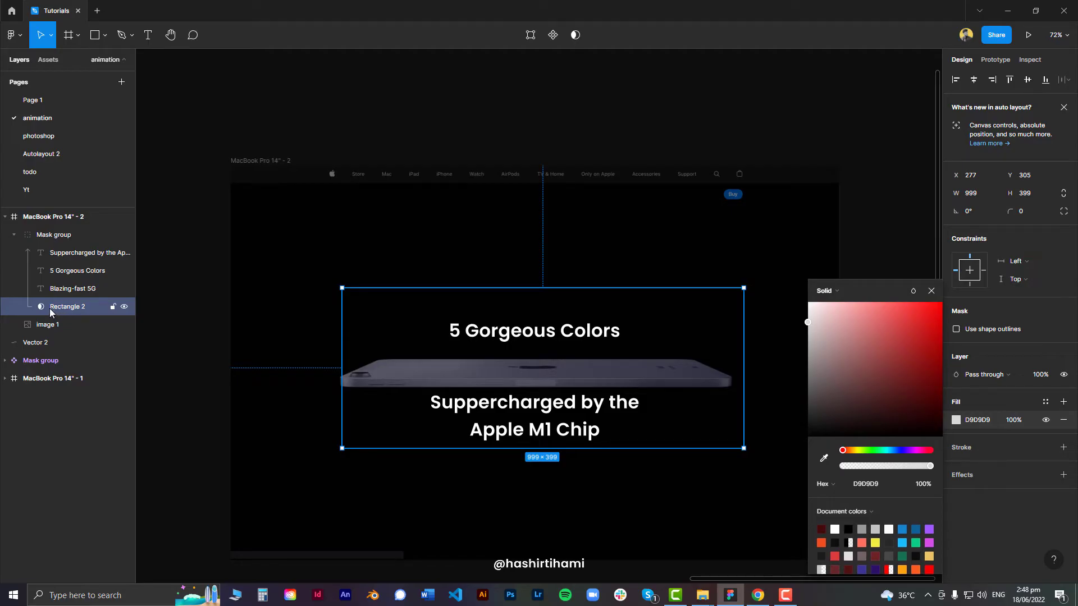
left_click(833, 293)
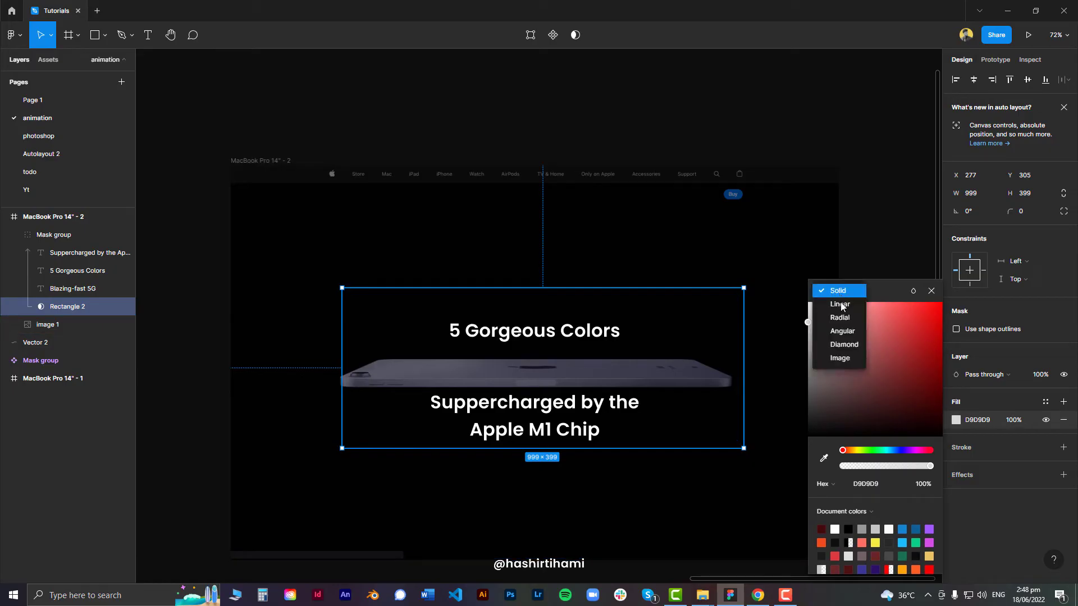
left_click(840, 305)
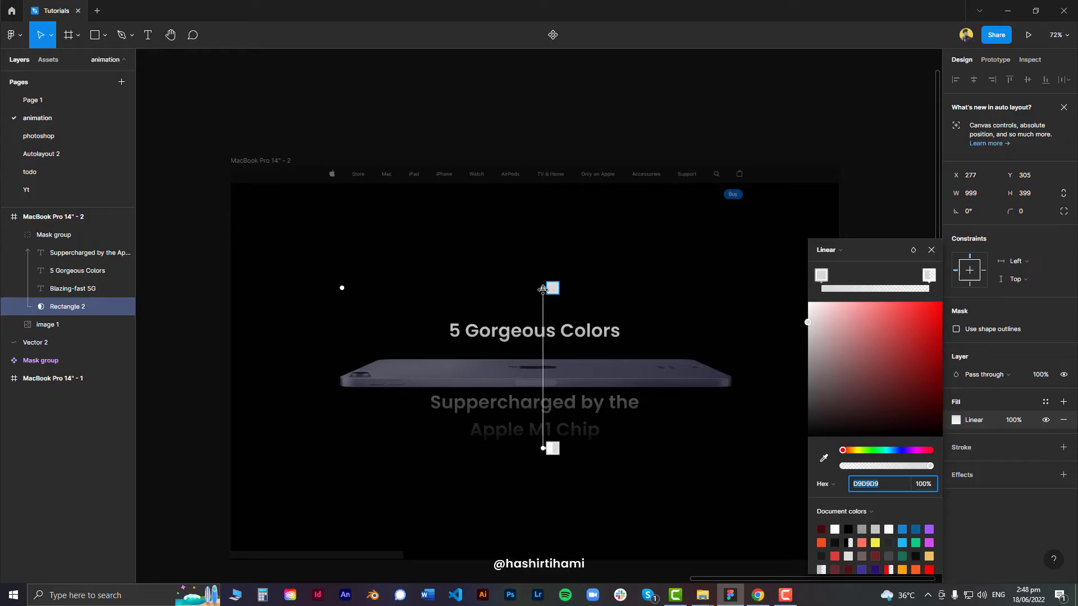
Step: Stretch the gradient vertically with a solid middle stop and 0% opacity top and bottom stops
left_click_drag(542, 290, 542, 361)
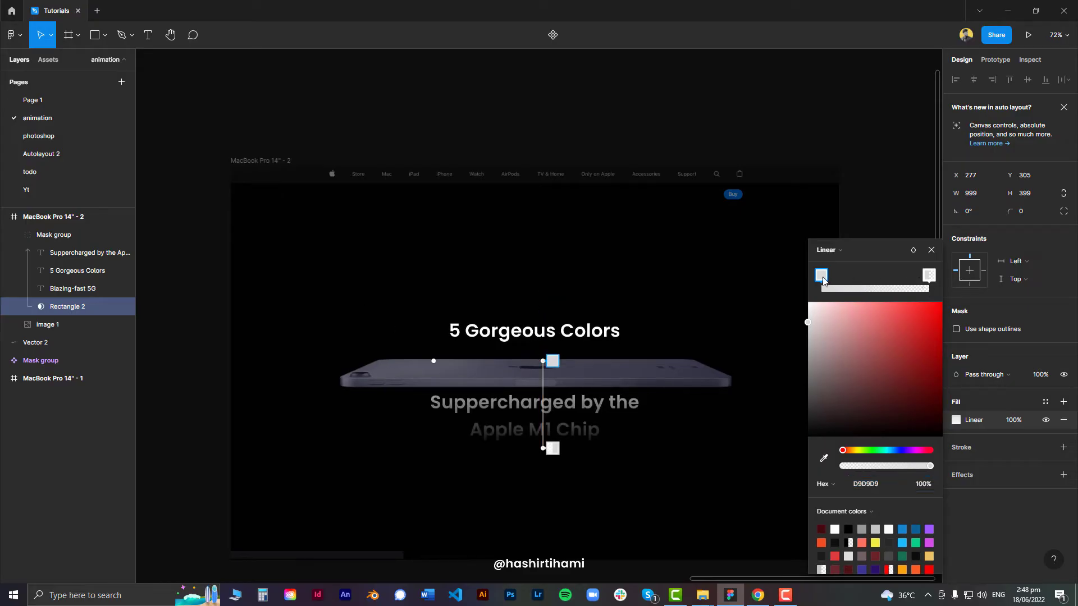
mouse_move(822, 275)
left_mouse_down()
mouse_move(875, 275)
mouse_move(815, 282)
left_mouse_up()
left_click(840, 282)
left_click_drag(543, 359, 544, 288)
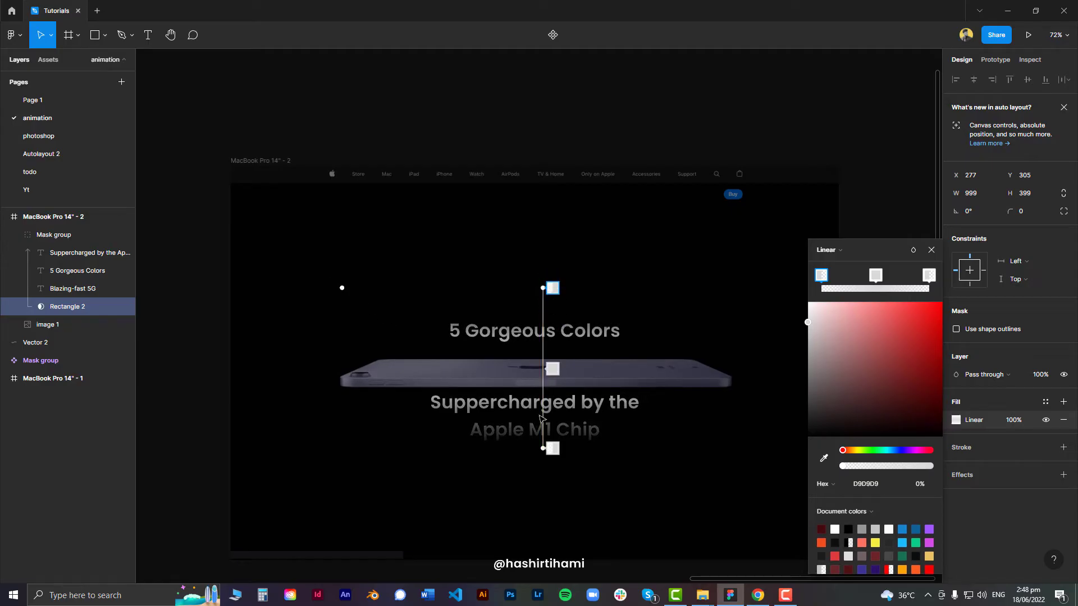
left_click_drag(542, 447, 543, 448)
left_click(875, 275)
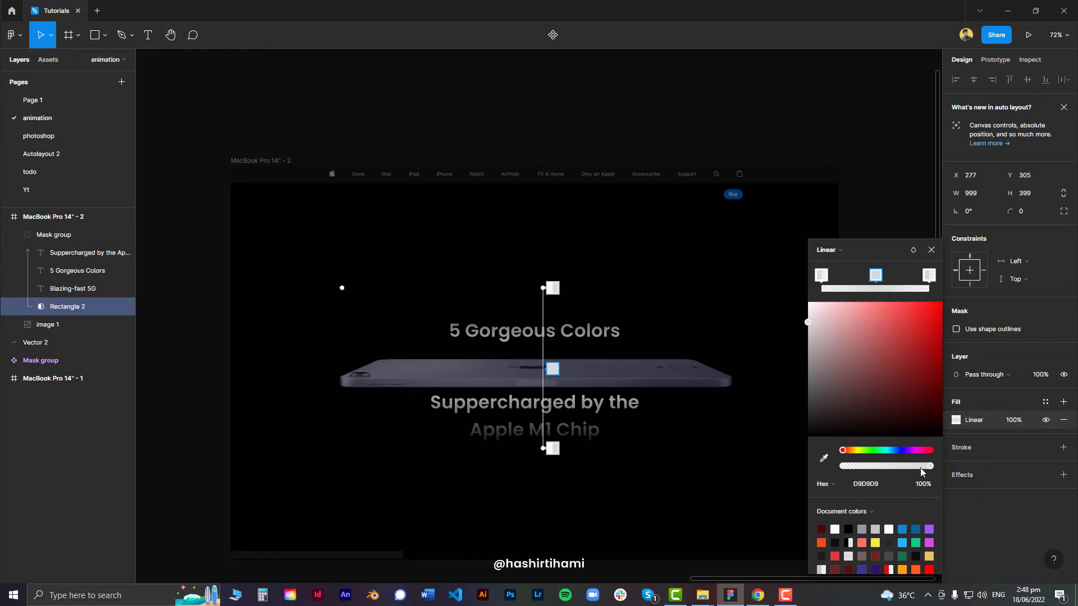
left_click(821, 276)
left_click(821, 277)
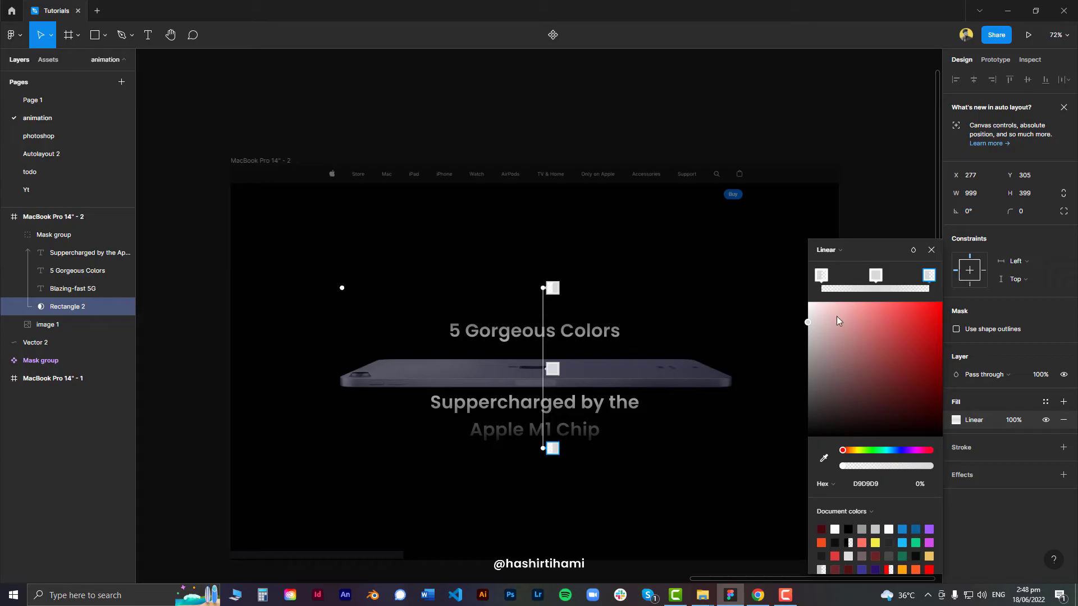
left_click(820, 278)
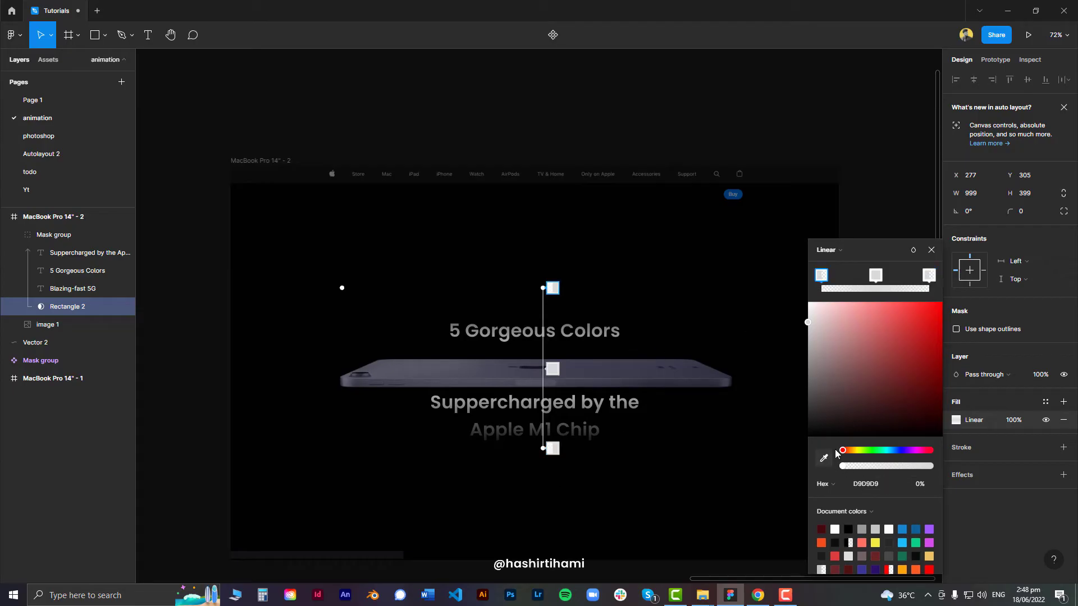
left_click(932, 251)
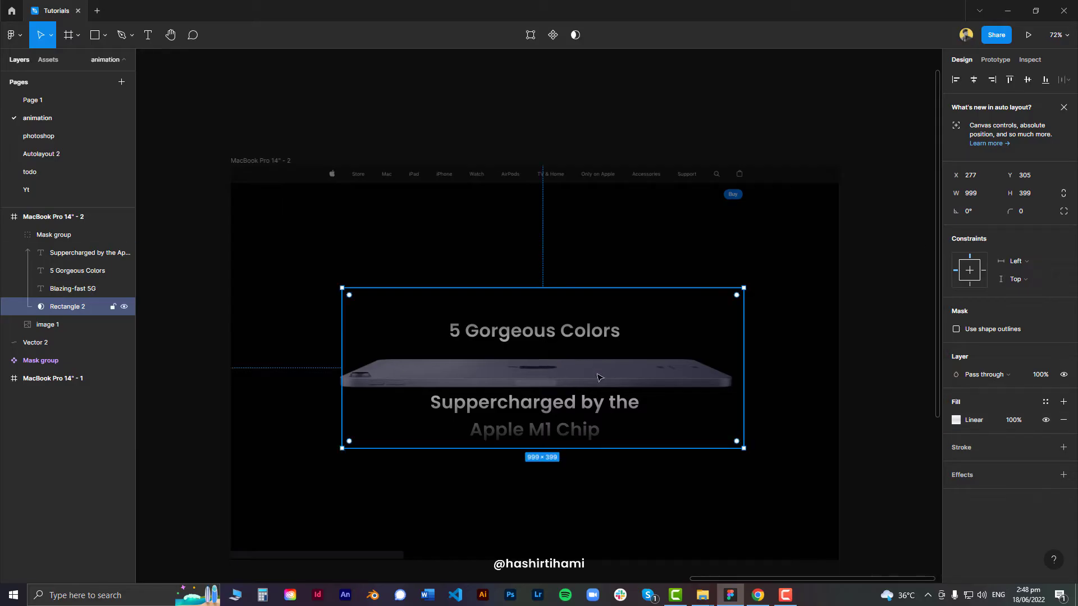
Step: Group the three headline texts into Group 1 with Ctrl+G
left_click(69, 253)
left_click(62, 288, "shift")
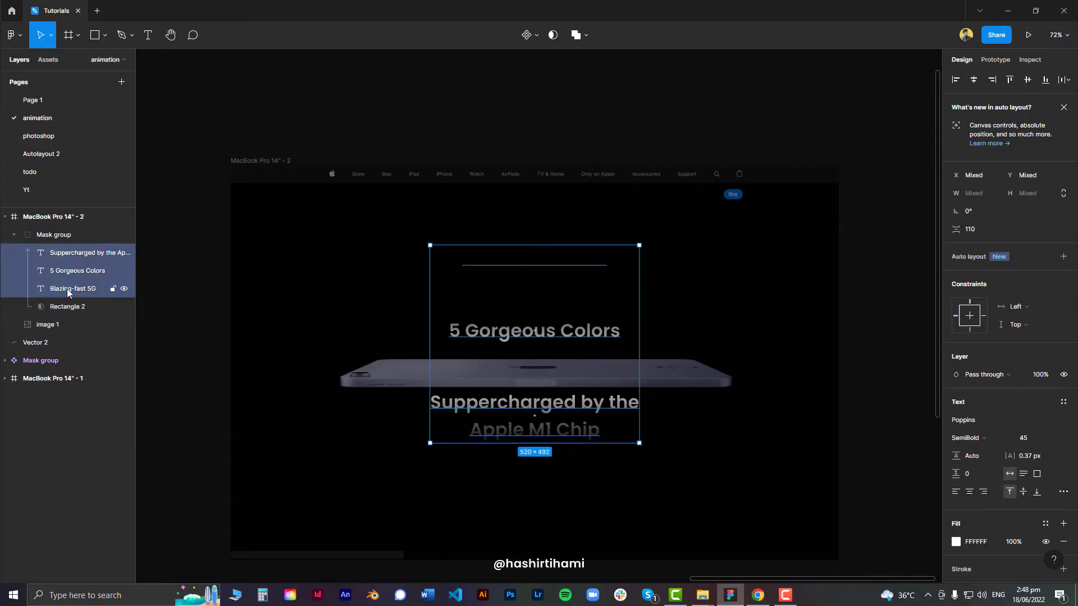
key("ctrl+g")
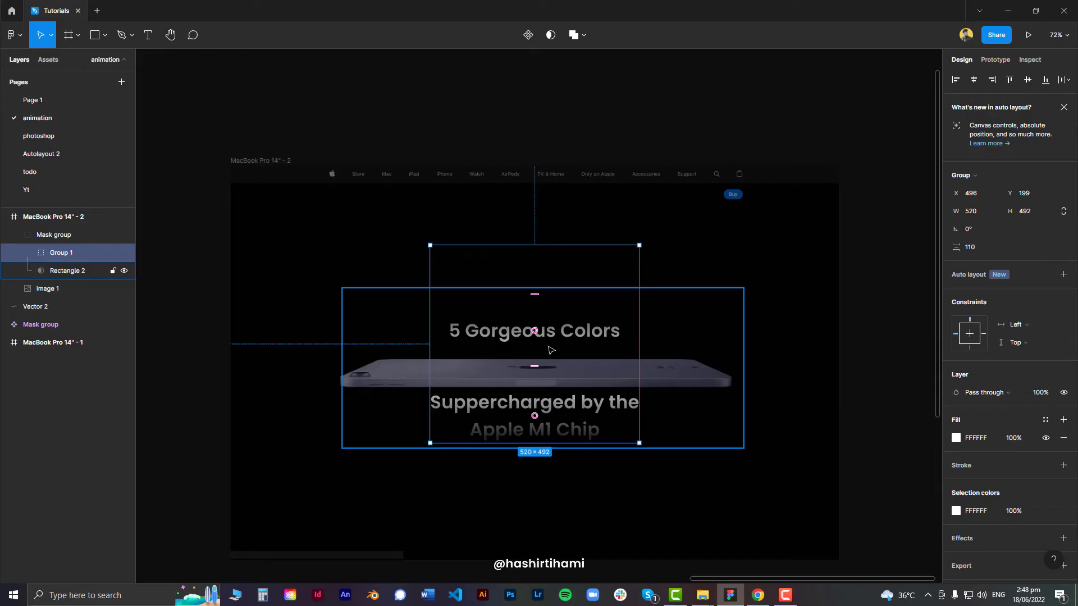
Step: Slide Group 1 vertically to Y 259 so 5 Gorgeous Colors sits centred in the mask
left_click_drag(559, 343, 561, 382)
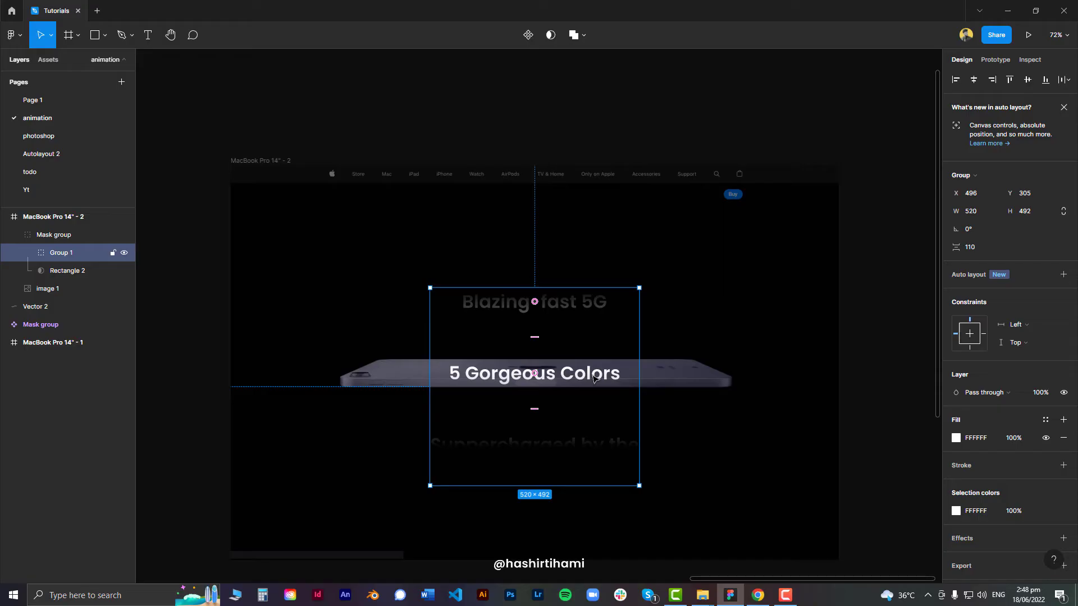
scroll(584, 359, "up", 3)
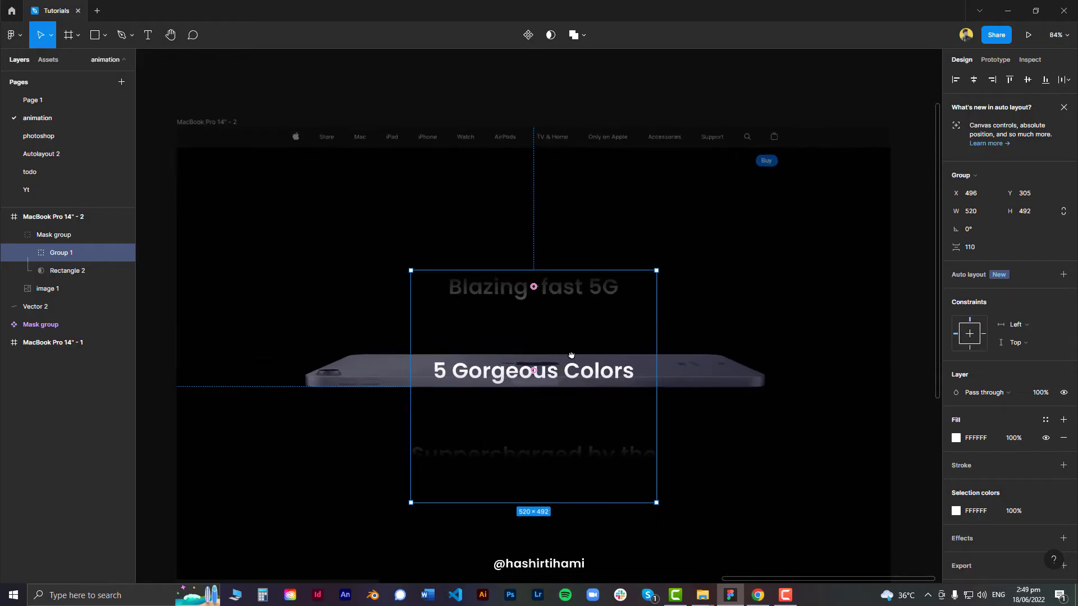
scroll(577, 337, "up", 3)
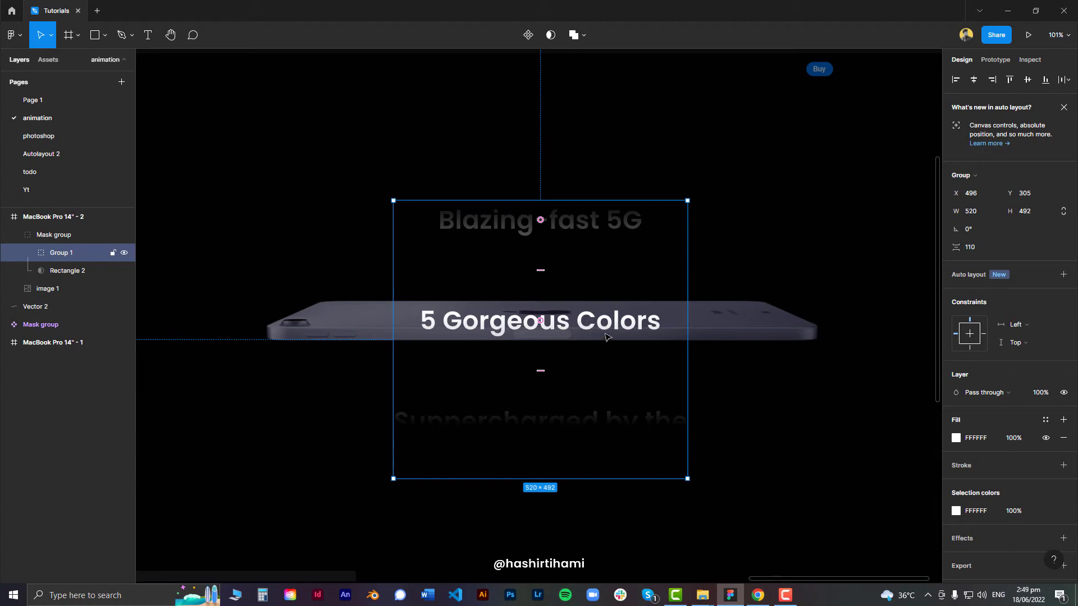
left_click_drag(606, 336, 615, 312)
scroll(524, 209, "up", 5)
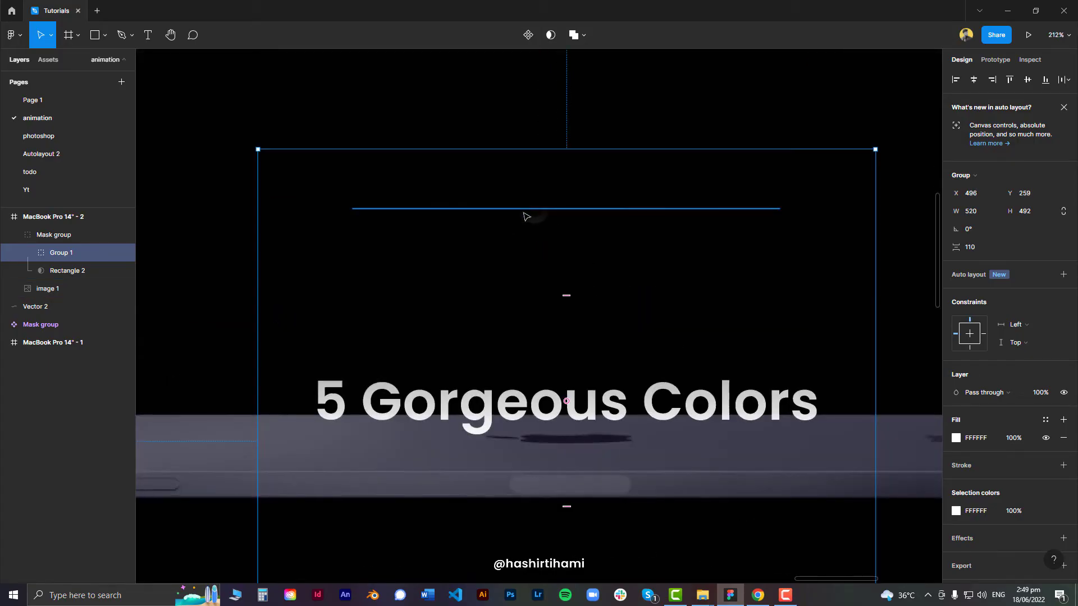
scroll(527, 217, "down", 3)
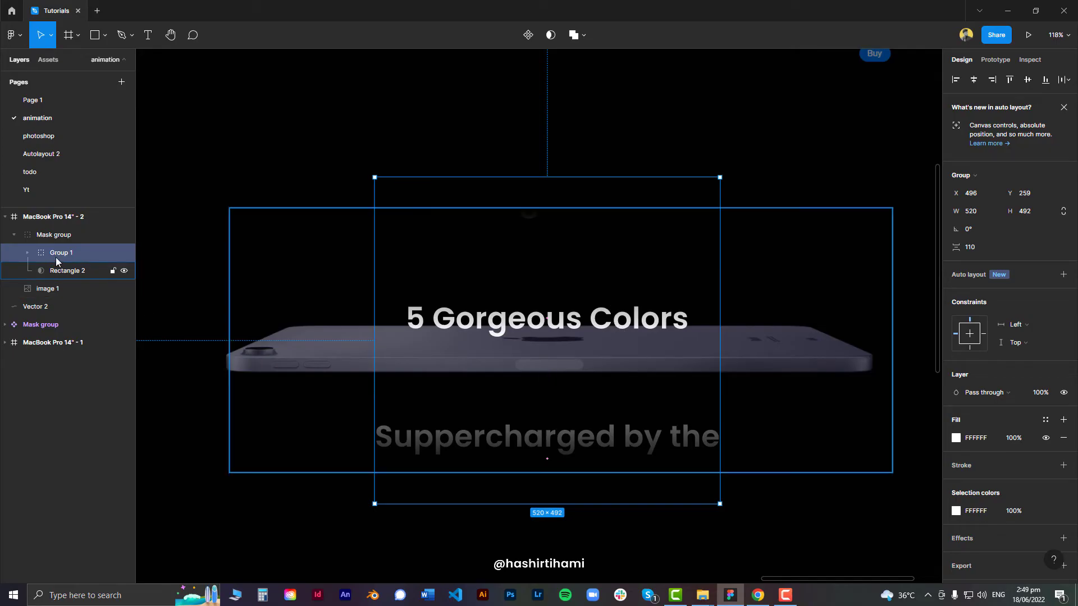
Step: Move the Mask group out of the MacBook frame onto the canvas
left_click(46, 234)
scroll(515, 285, "down", 5)
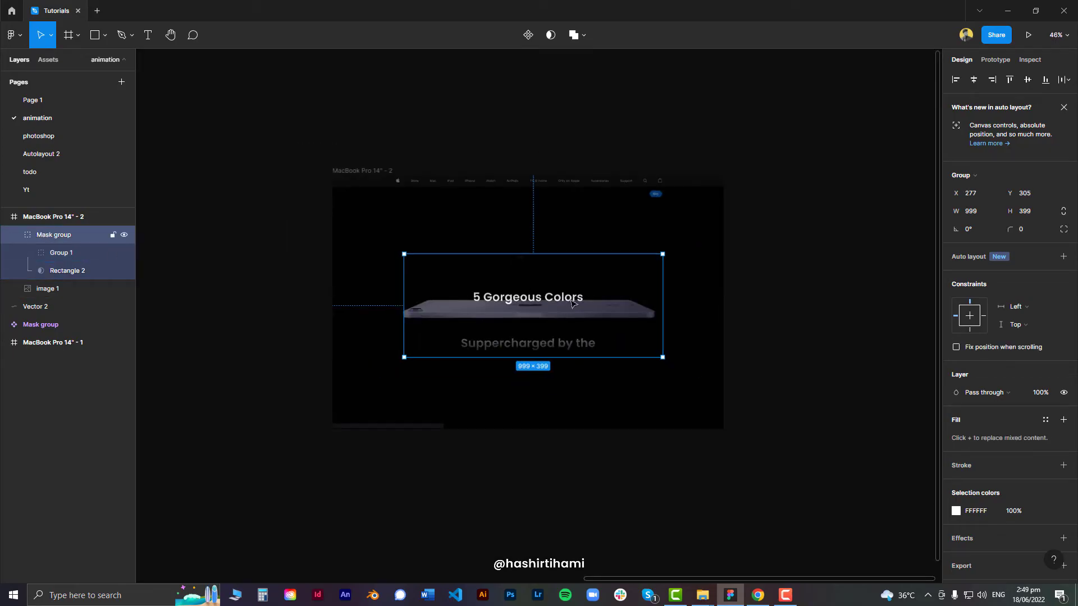
left_click_drag(585, 304, 488, 327)
scroll(488, 327, "up", 3)
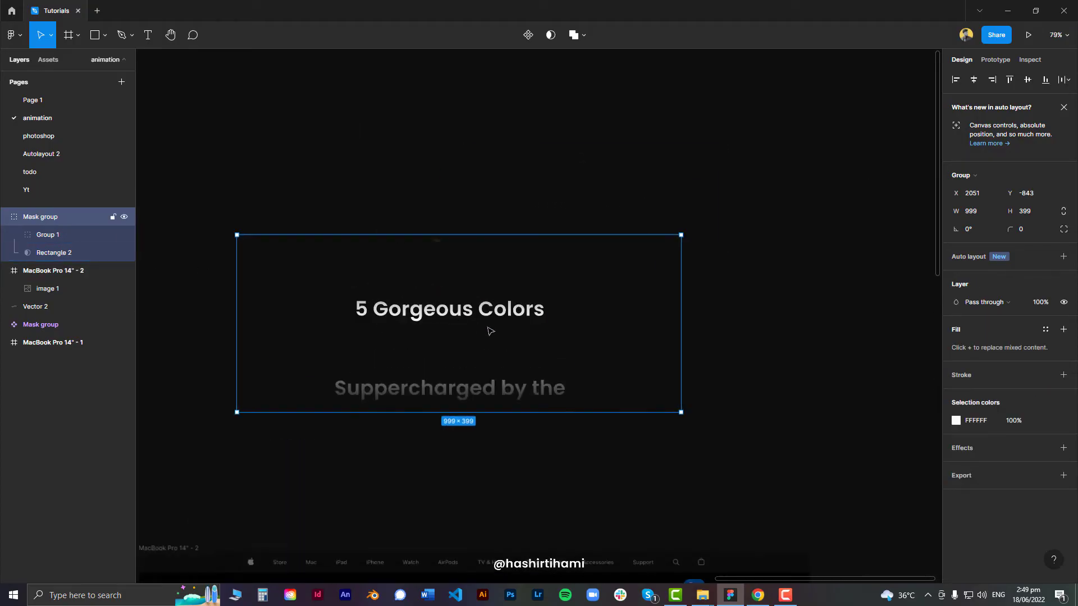
Step: Shift Group 1 down so Blazing-fast 5G is centred, then make the Mask group a component
double_click(482, 303)
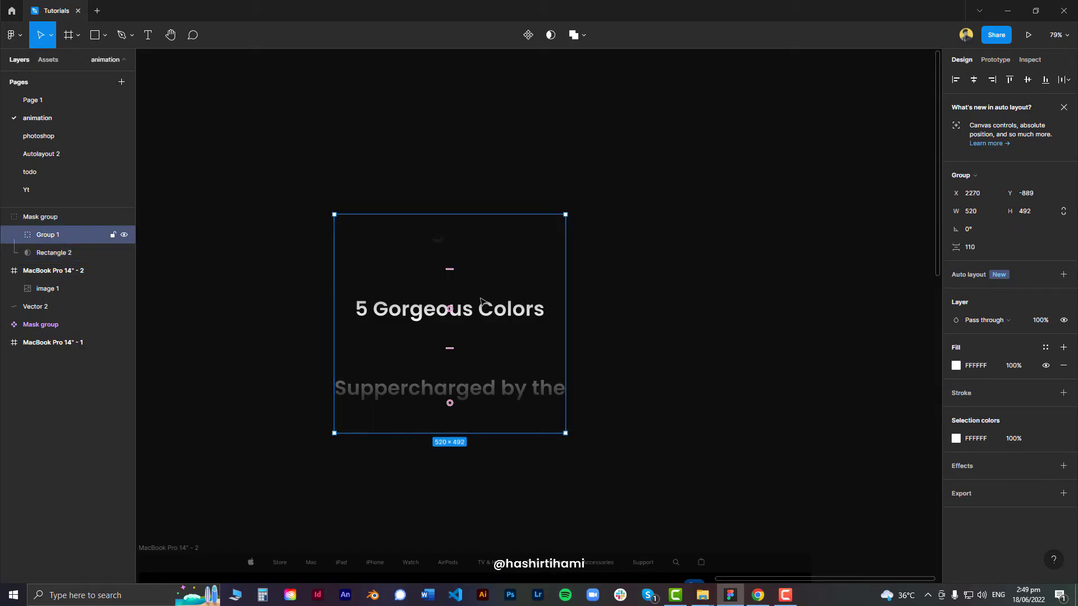
left_click_drag(483, 303, 497, 386)
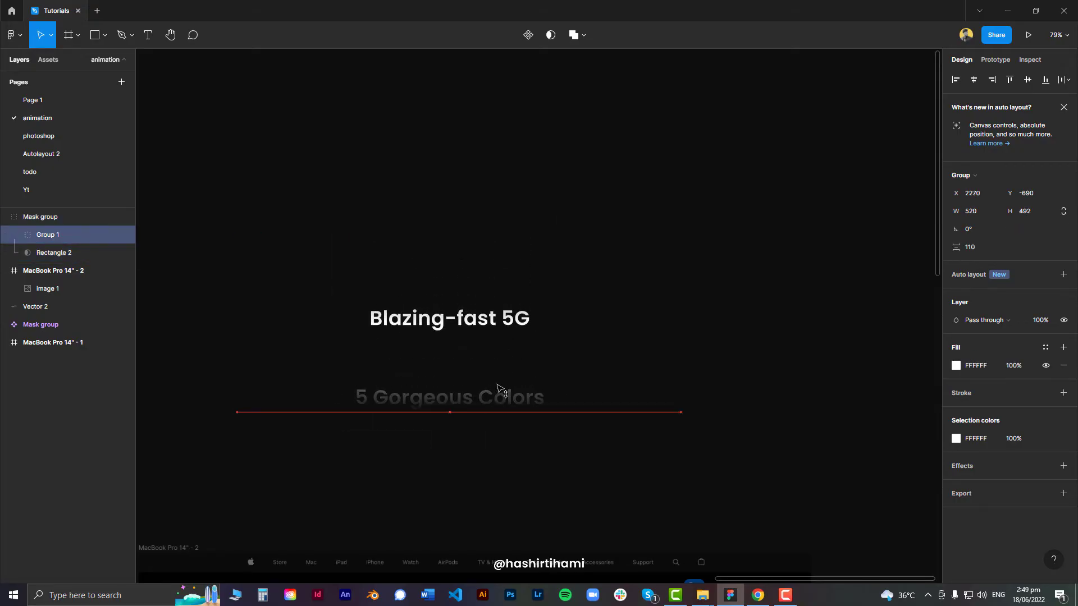
key("Escape")
left_click(447, 241)
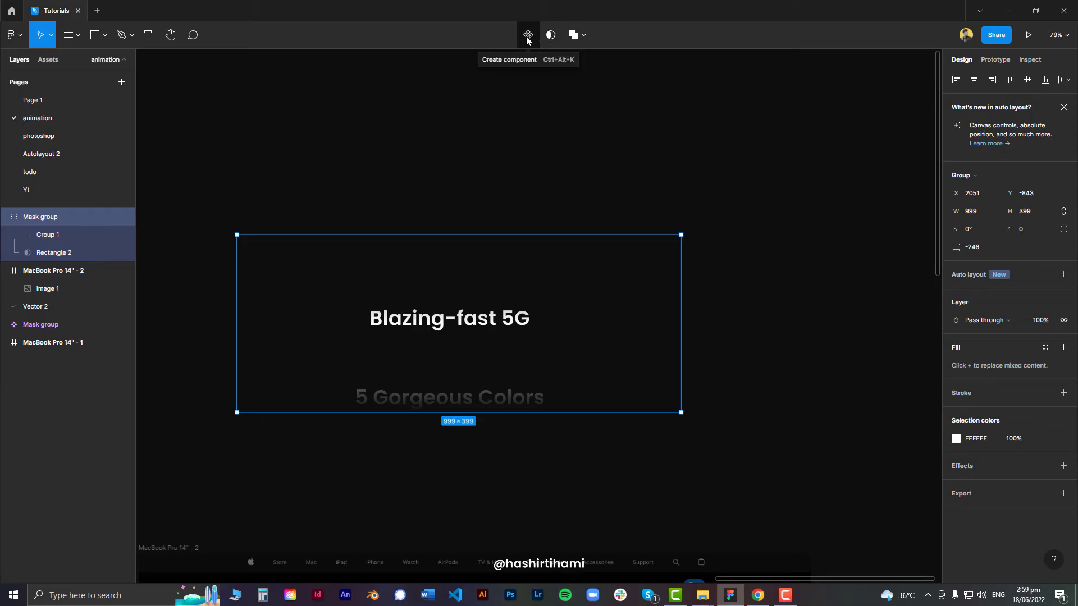
left_click(527, 36)
Step: Add Variant2 and Variant3 to the Mask group component, stacked below Default
scroll(274, 232, "down", 5)
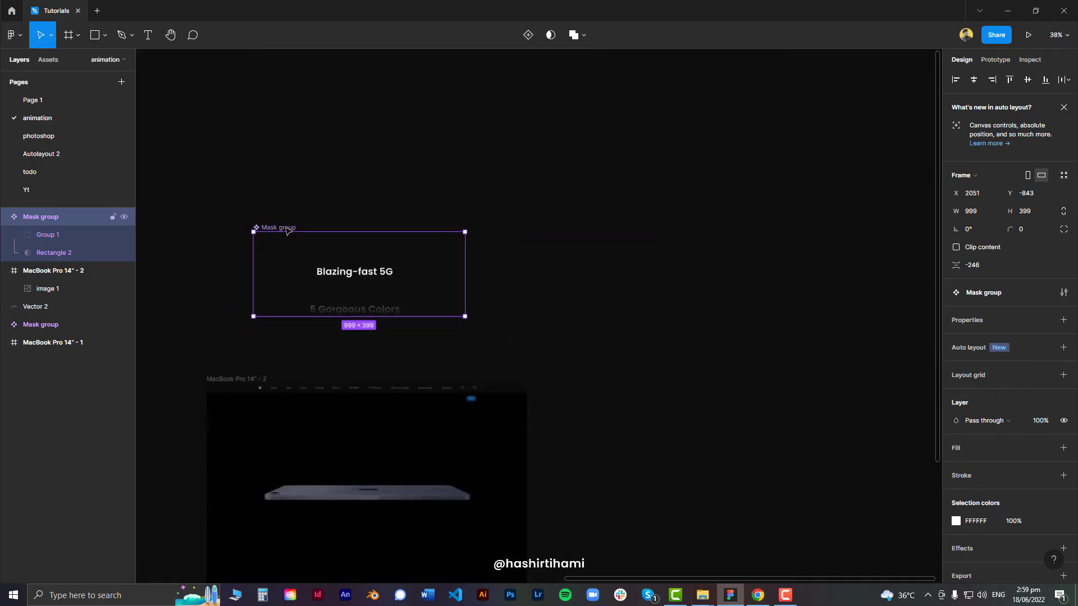
left_click_drag(288, 230, 286, 166)
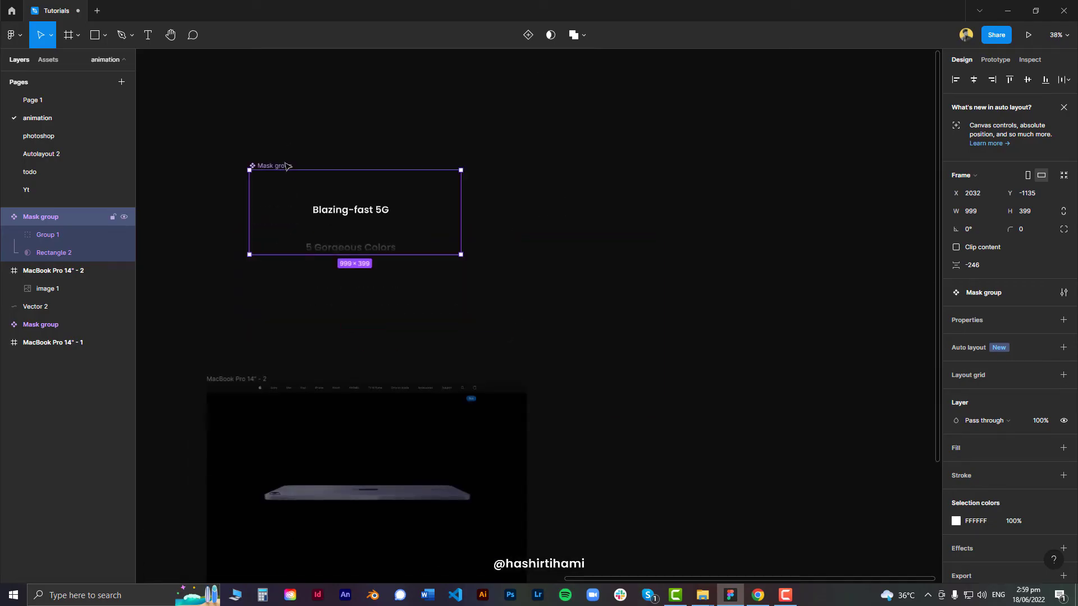
left_click(528, 35)
left_click_drag(275, 162, 275, 84)
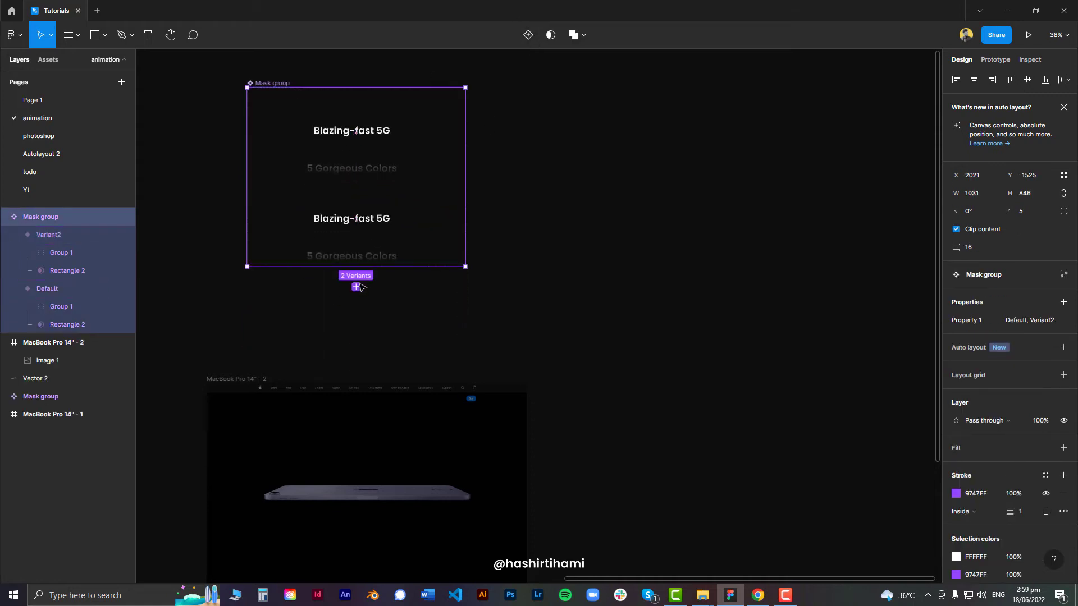
left_click(356, 287)
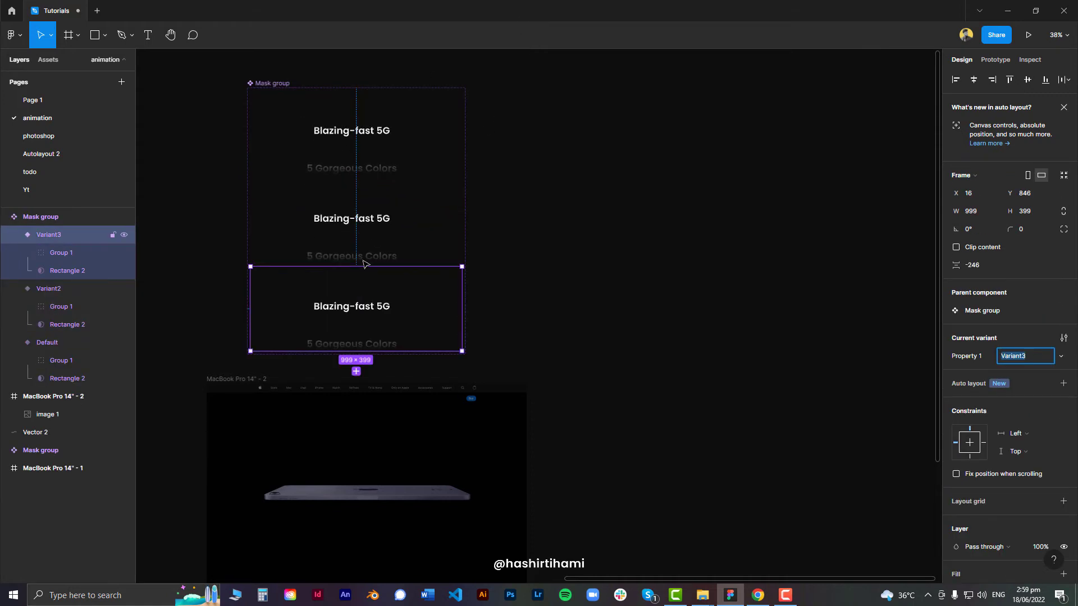
left_click(274, 84)
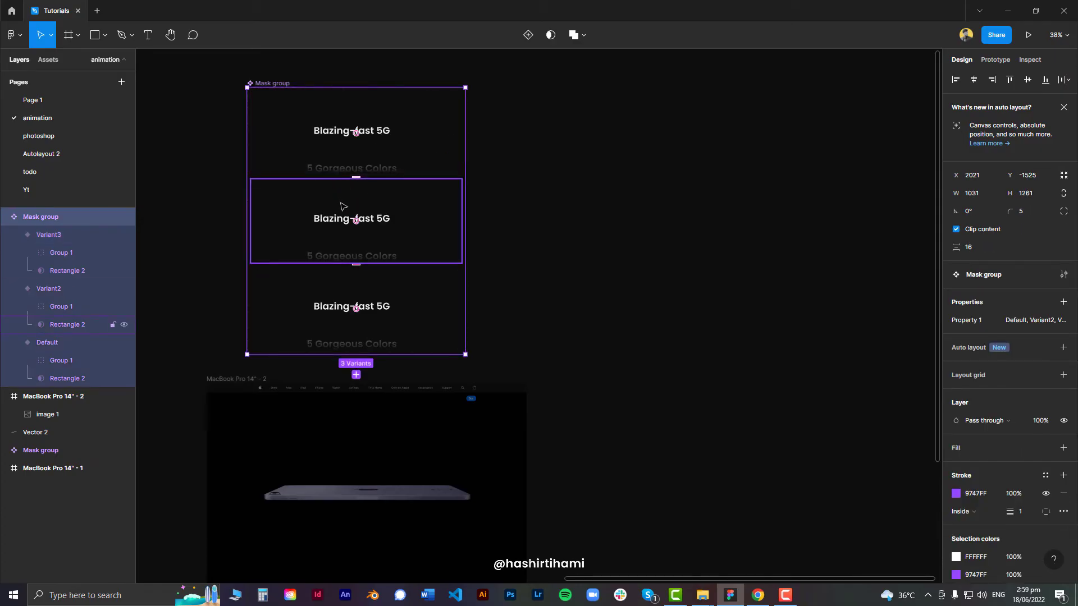
scroll(338, 197, "up", 5)
left_click_drag(323, 224, 452, 285)
Step: Slide Variant2's headline text up inside its mask so '5 Gorgeous Colors' is centred
left_click(469, 285)
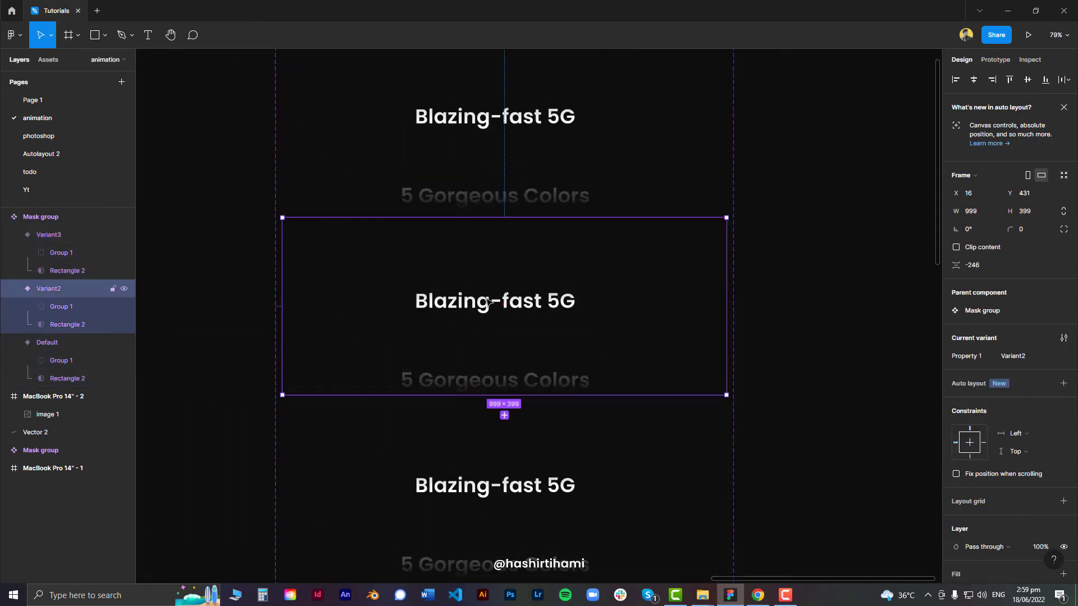
left_click(62, 308)
left_click_drag(543, 370, 535, 301)
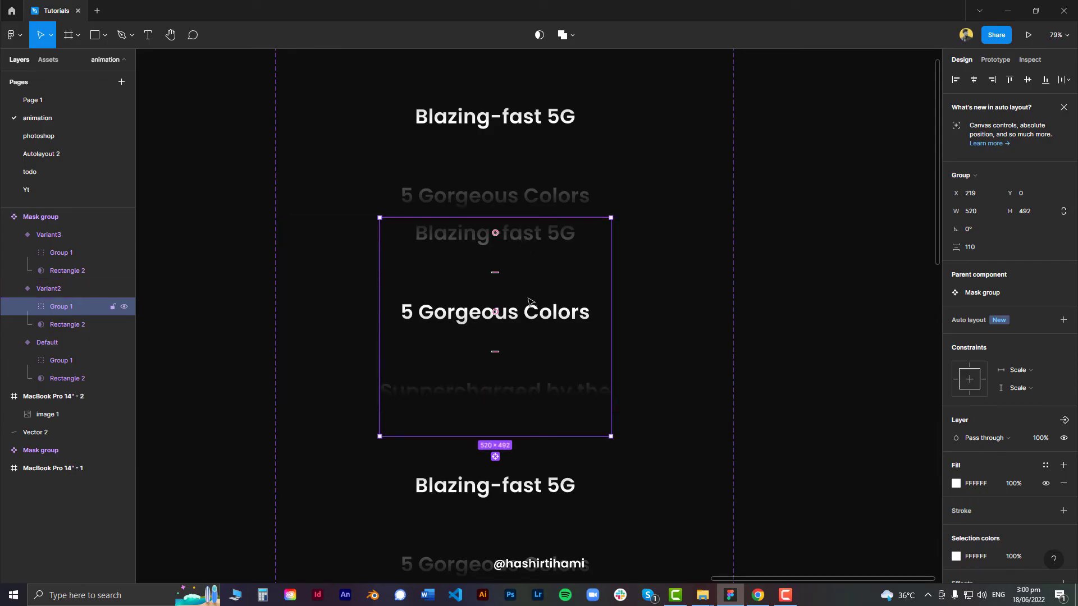
left_click_drag(530, 302, 536, 287)
left_click_drag(637, 423, 624, 254)
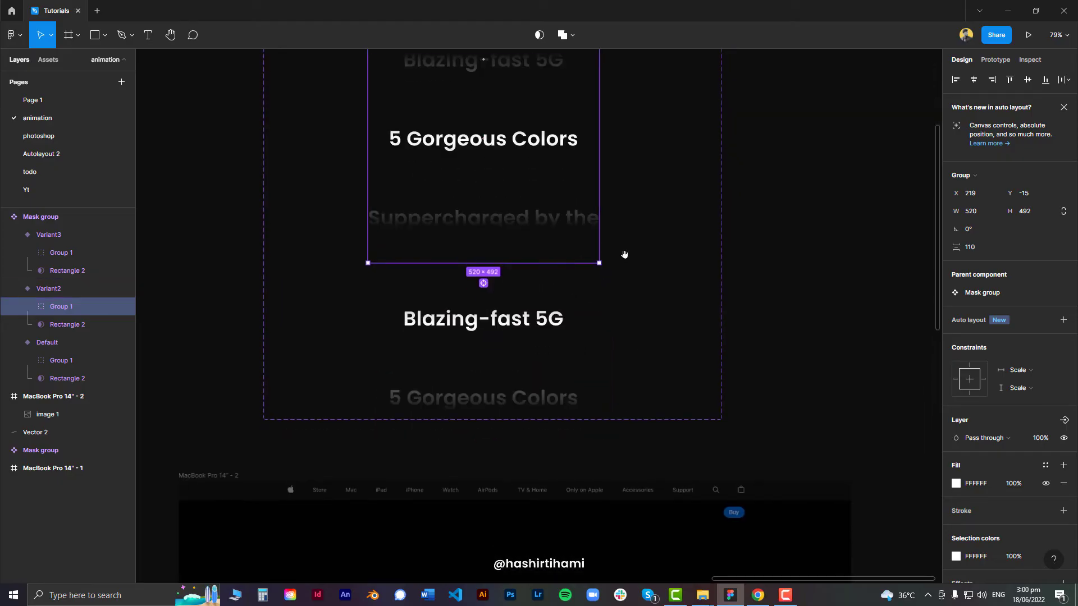
Step: Move Variant3's text up to show 'Suppercharged by the Apple M1 Chip', then deselect
left_click(61, 253)
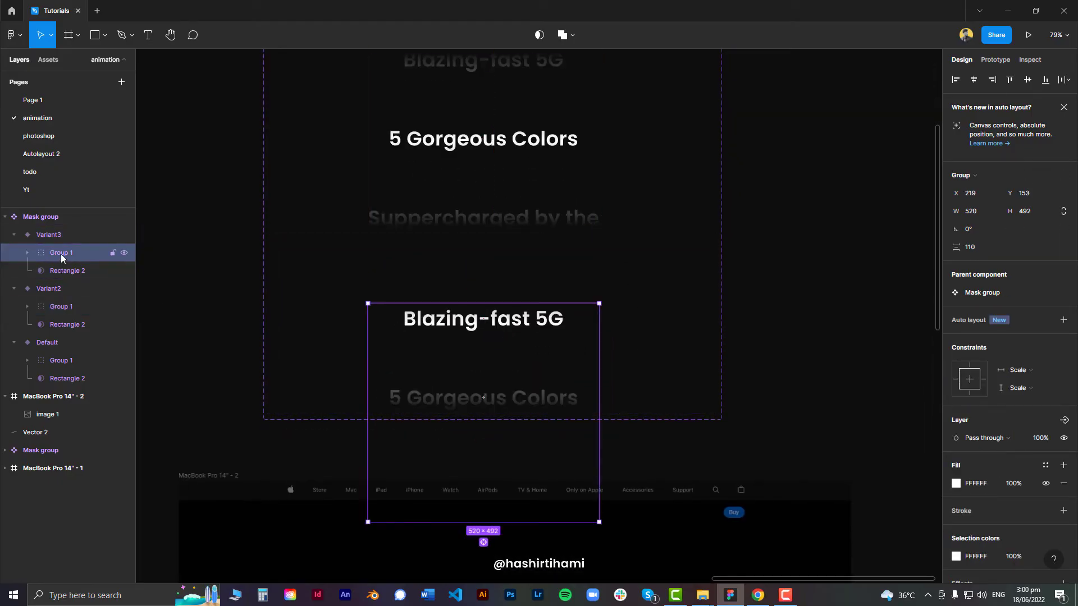
left_click_drag(533, 402, 536, 318)
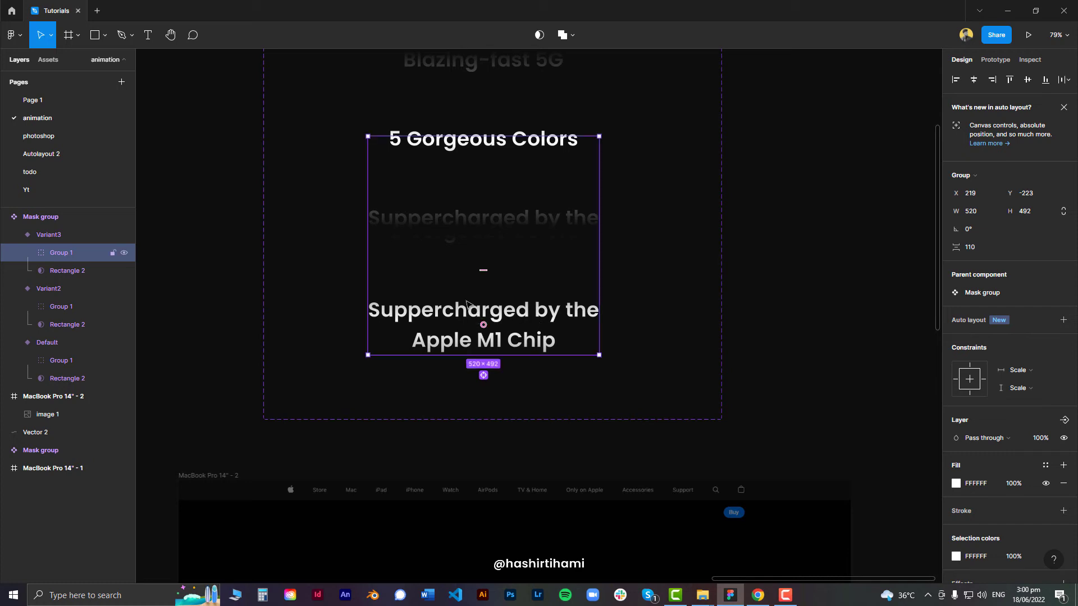
left_click(780, 296)
Step: Add an On click prototype link from the Default variant to Variant2 using Smart animate
scroll(790, 293, "down", 3)
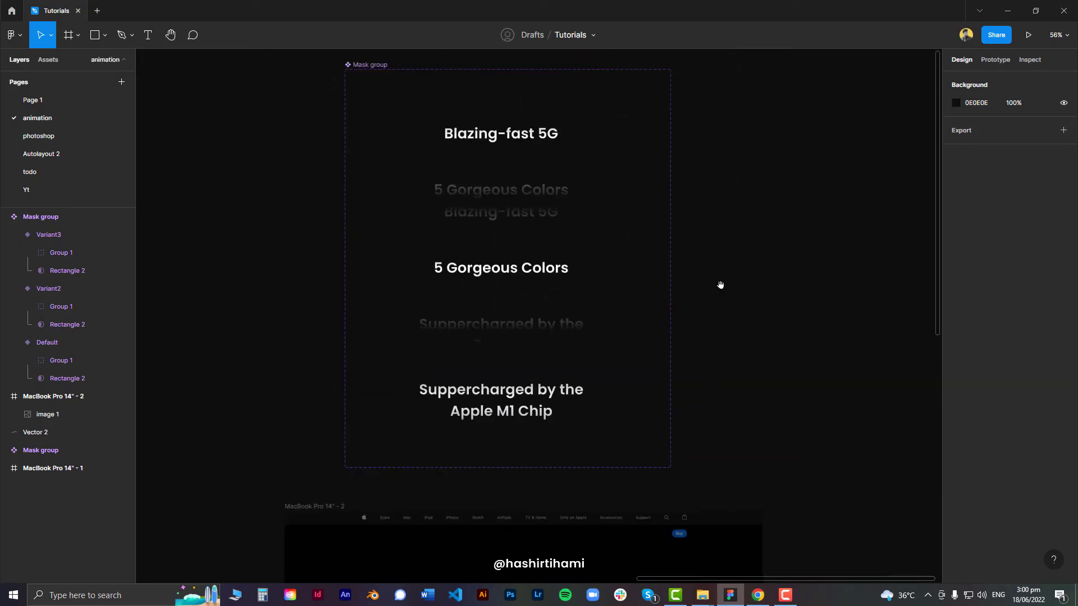
left_click(1002, 62)
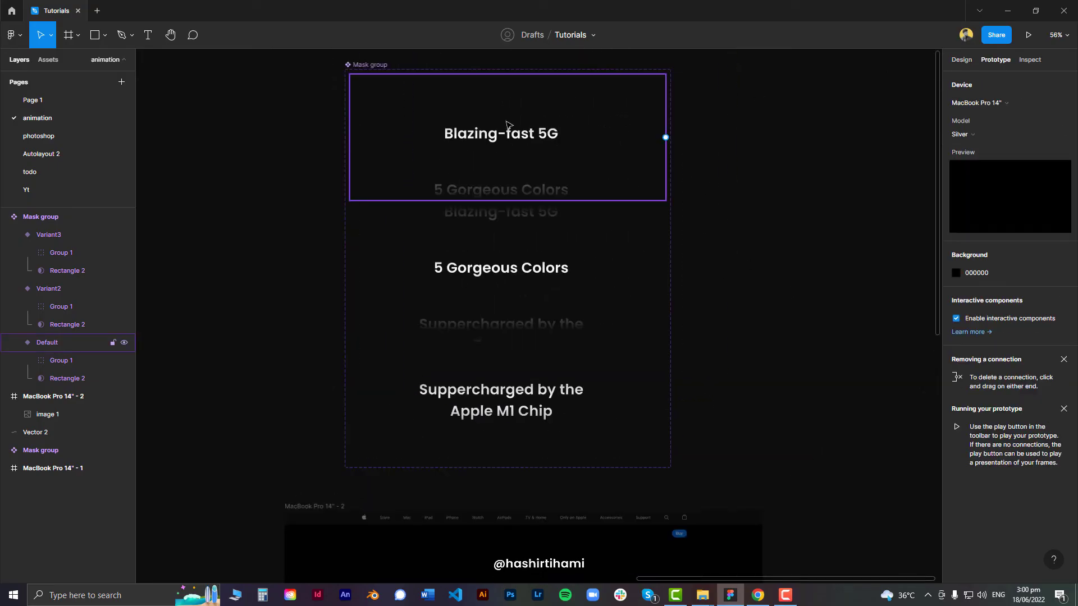
left_click(512, 141)
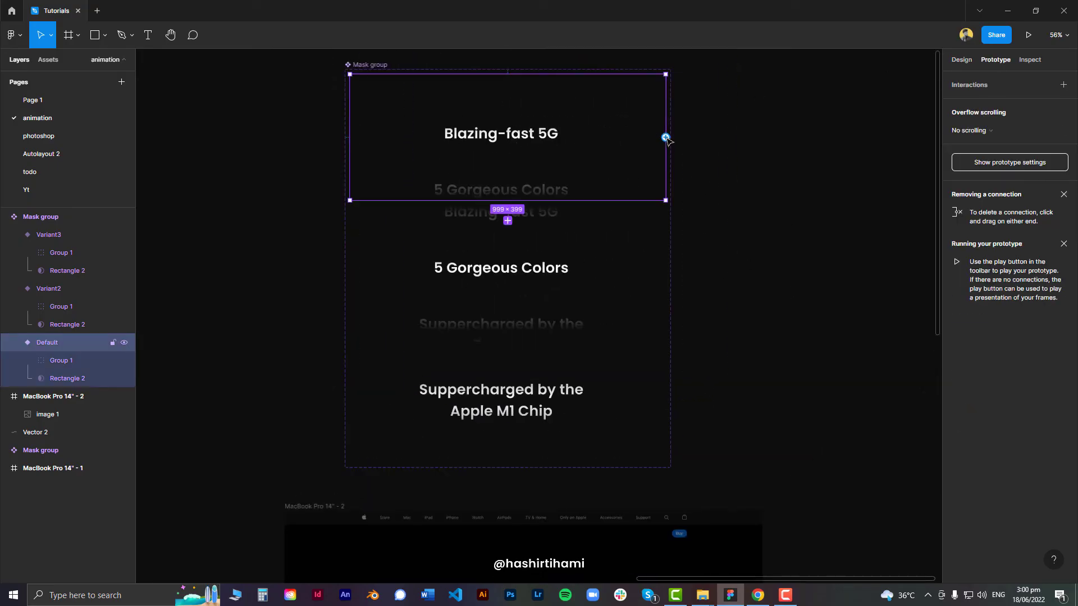
left_click_drag(664, 137, 601, 258)
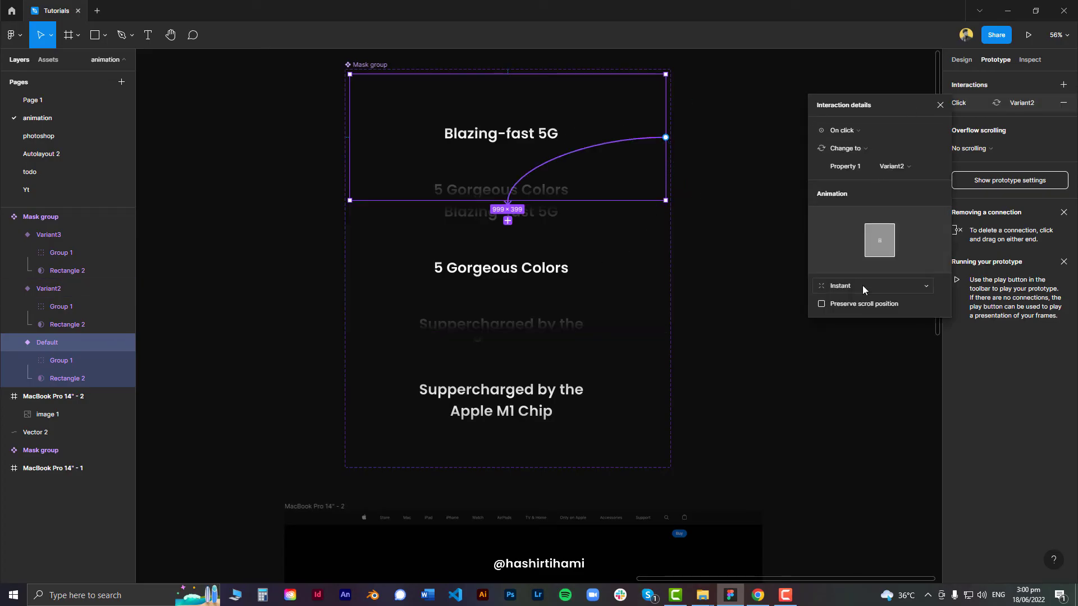
left_click(860, 284)
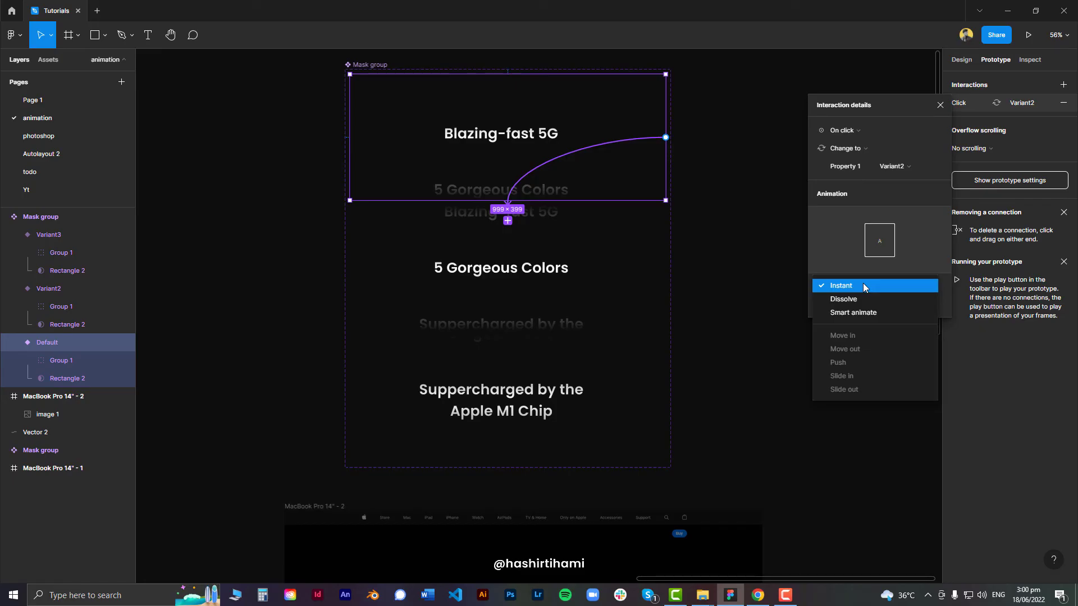
left_click(849, 312)
Step: Link Variant2 to Variant3 with Smart animate and a 500ms duration
left_click(558, 243)
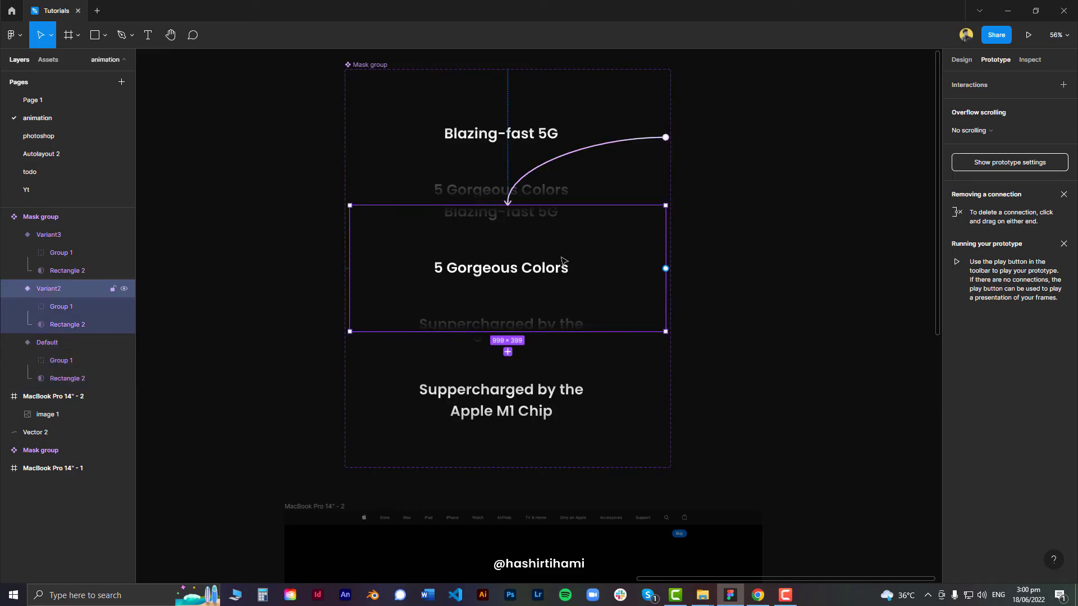
left_click_drag(665, 268, 614, 394)
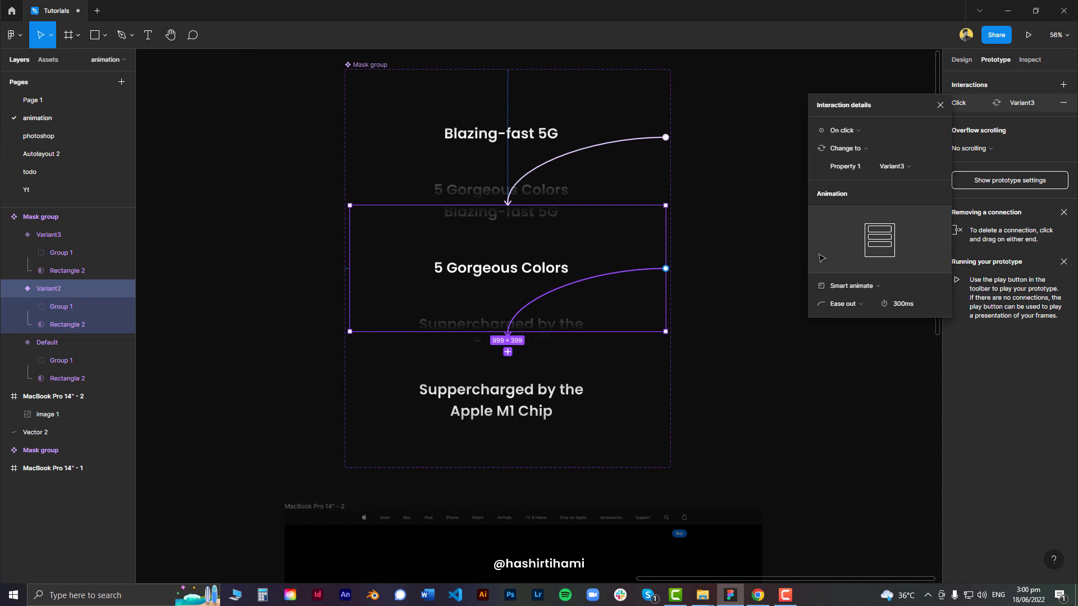
left_click(850, 286)
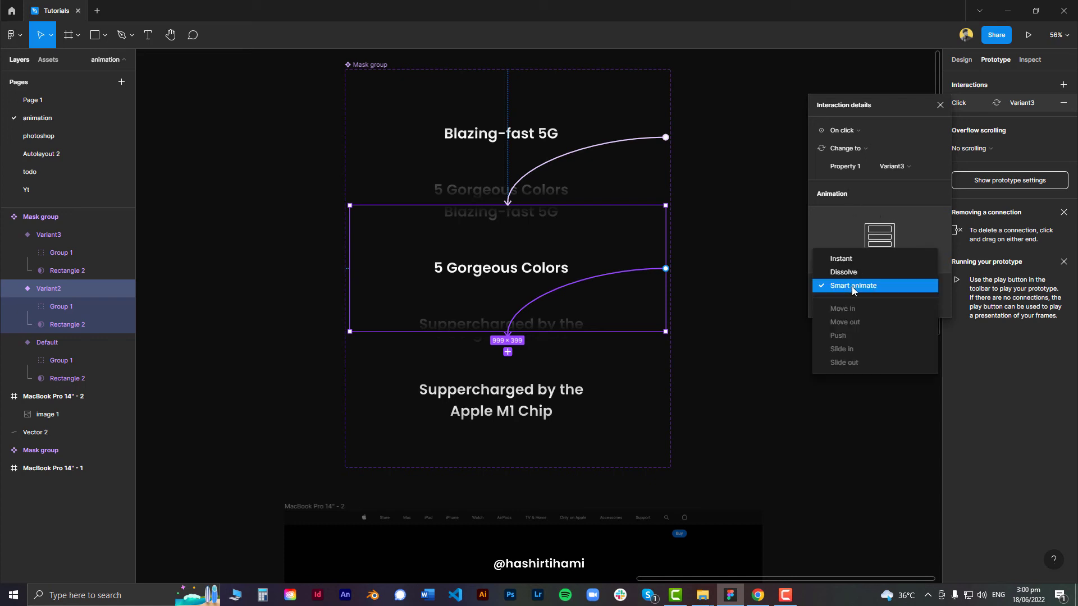
left_click(851, 286)
key("ctrl+a")
type("5")
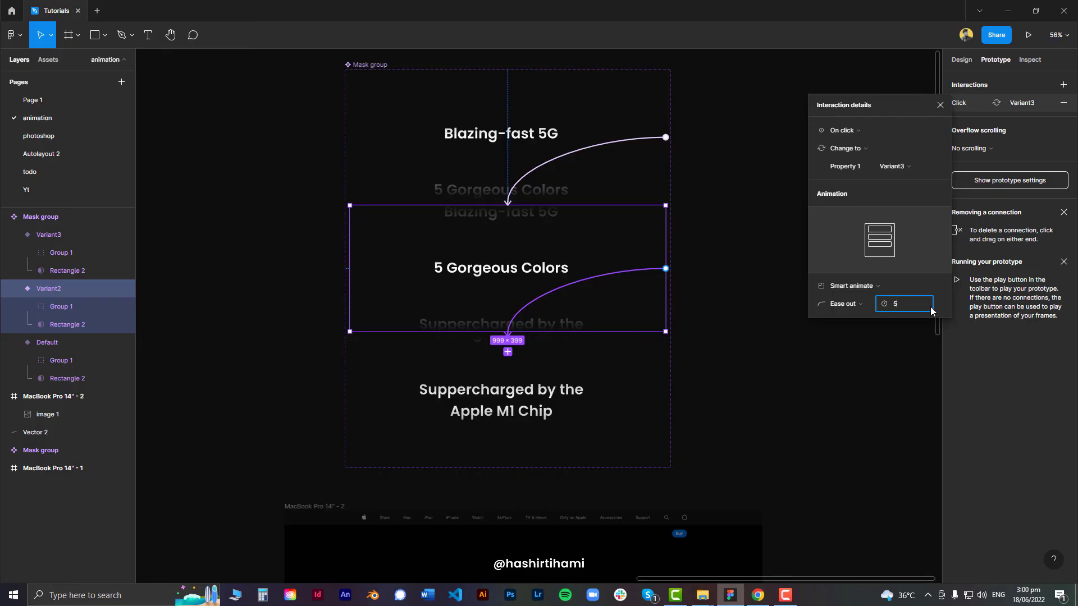
type("00ms")
key("Return")
left_click(752, 247)
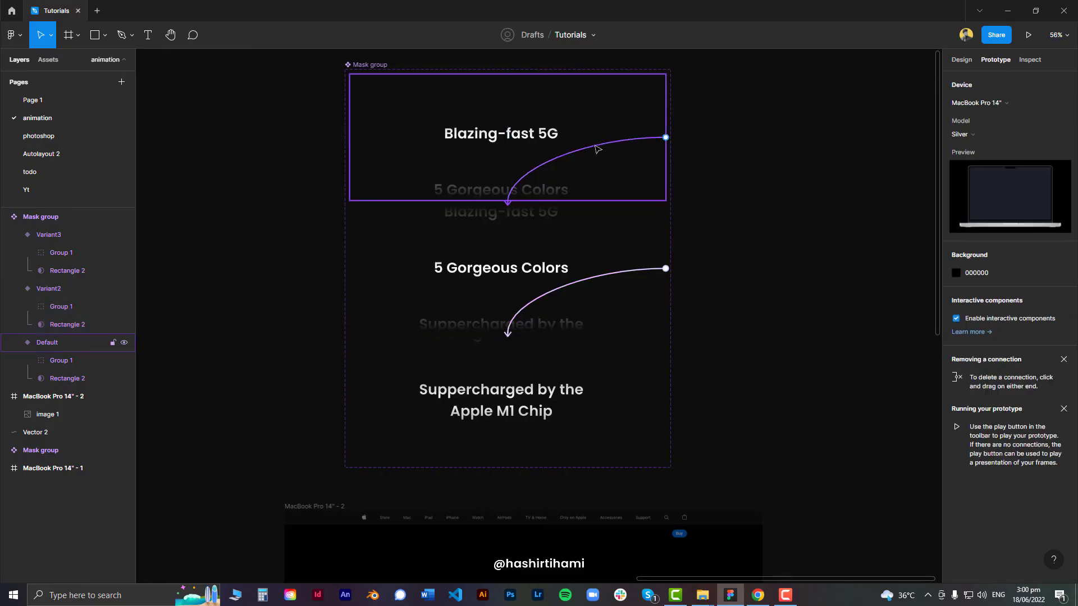
Step: Review the Default-to-Variant2 interaction, then reselect Default in the Design panel
left_click(597, 149)
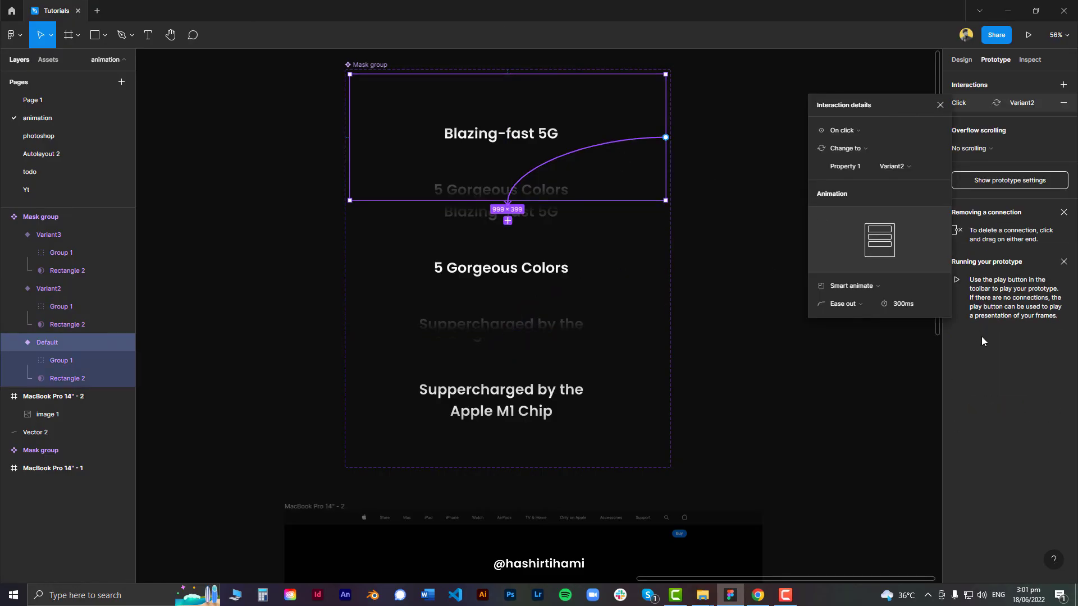
left_click(723, 330)
left_click(568, 121)
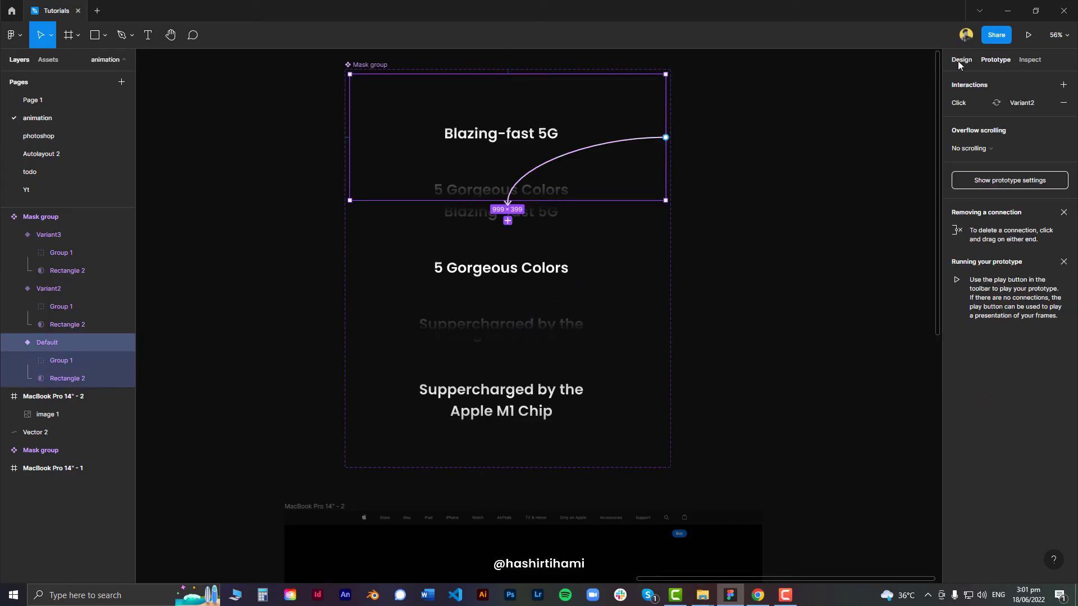
left_click(960, 59)
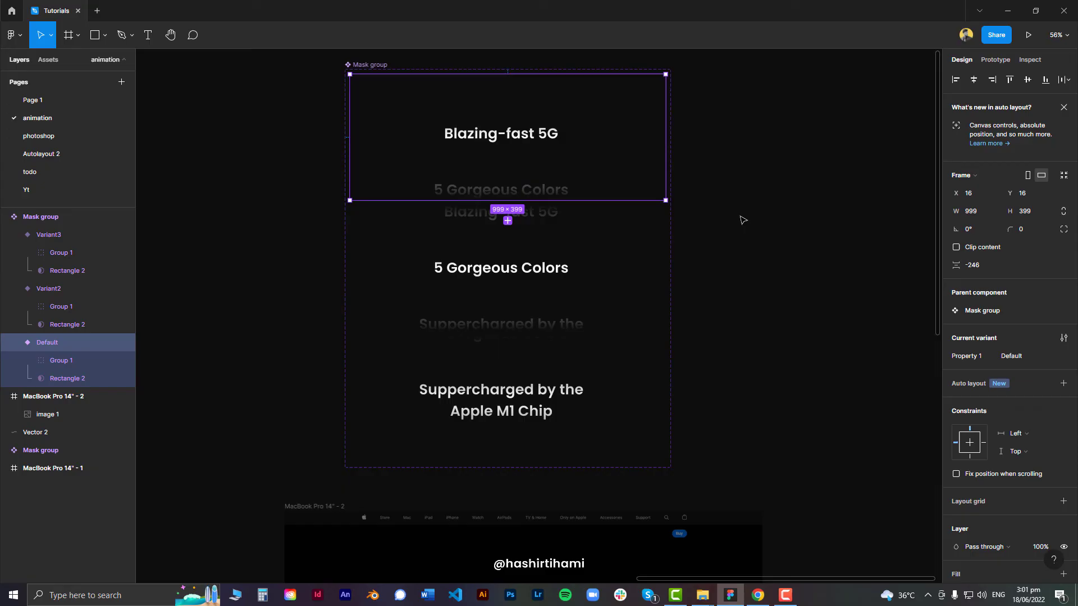
Step: Paste a copy of the Default variant into the MacBook Pro 14" - 2 frame, centred over the laptop
scroll(752, 380, "down", 5)
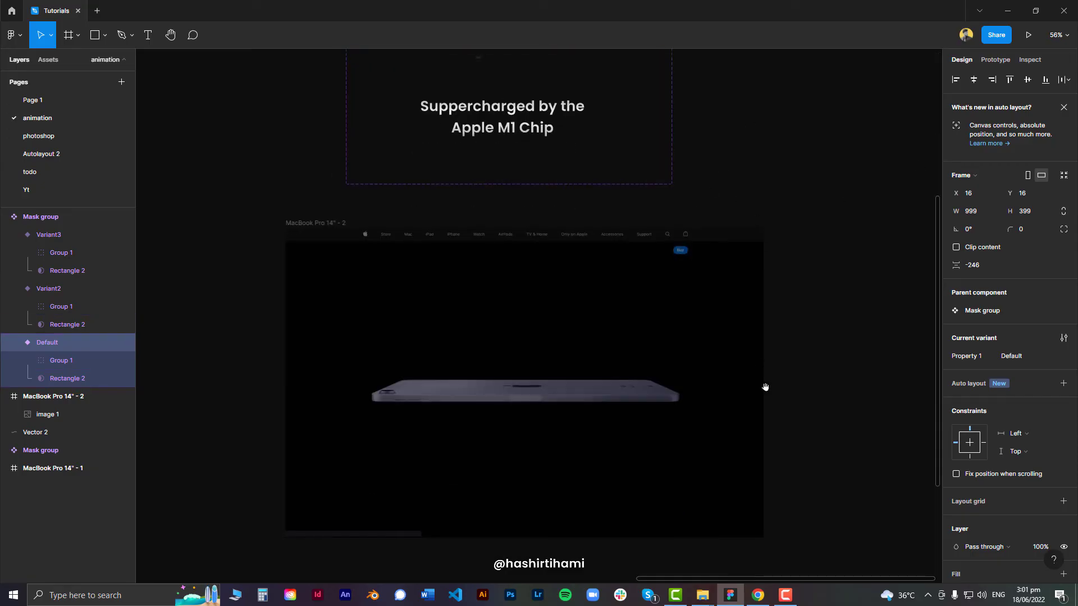
scroll(753, 236, "up", 6)
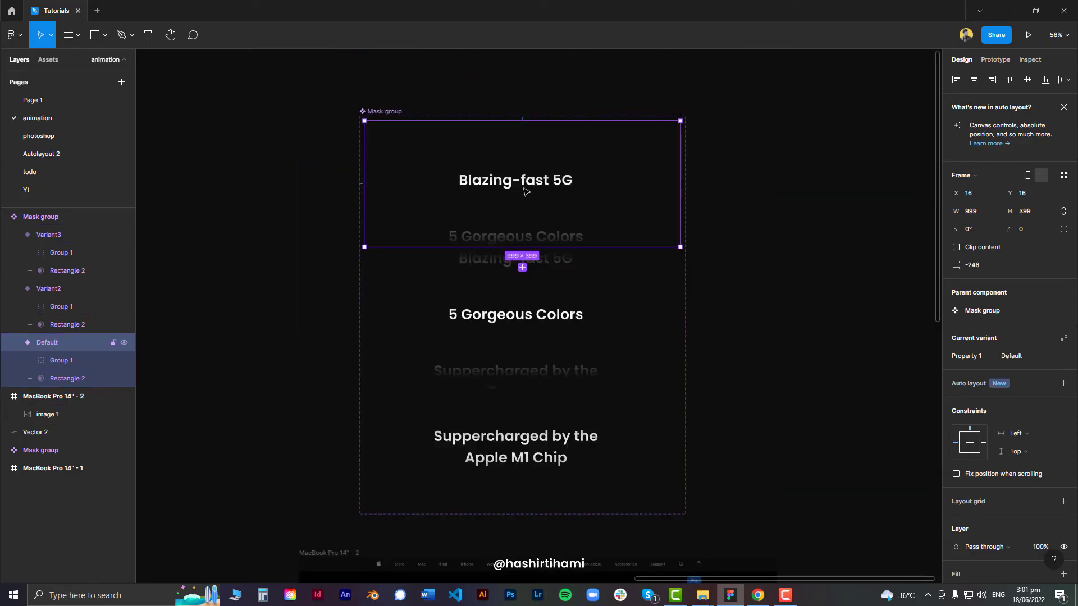
key("ctrl+c")
scroll(717, 176, "down", 5)
left_click(459, 318)
key("ctrl+v")
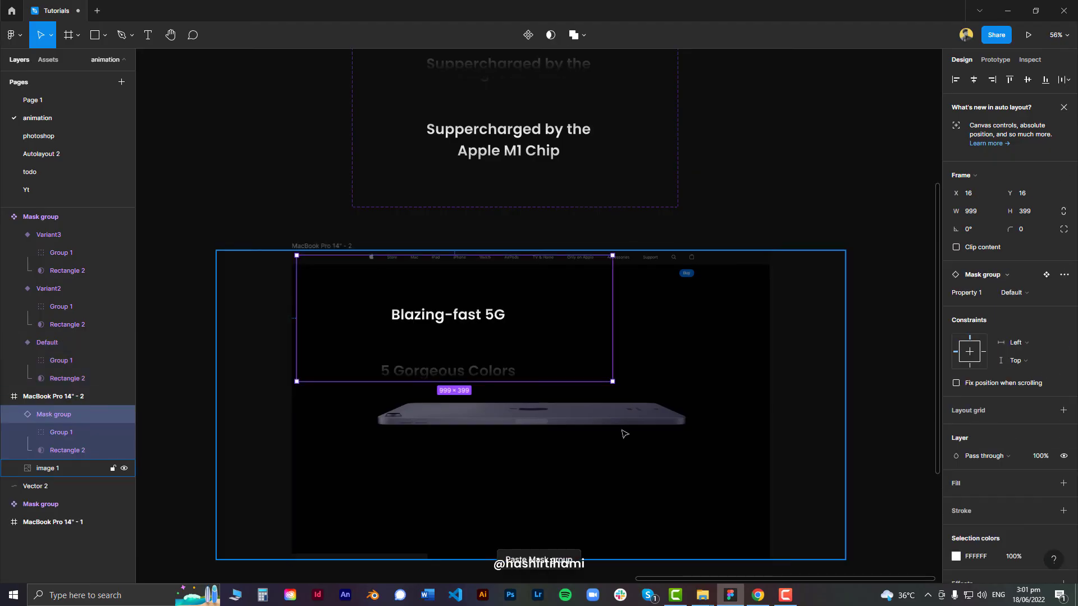
left_click_drag(499, 348, 575, 435)
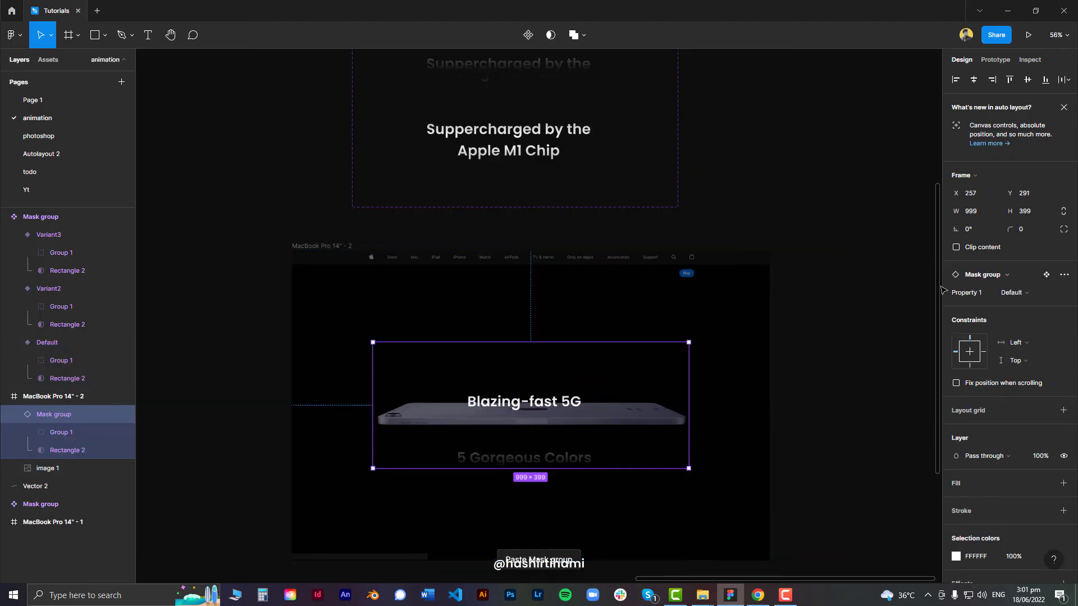
left_click(819, 374)
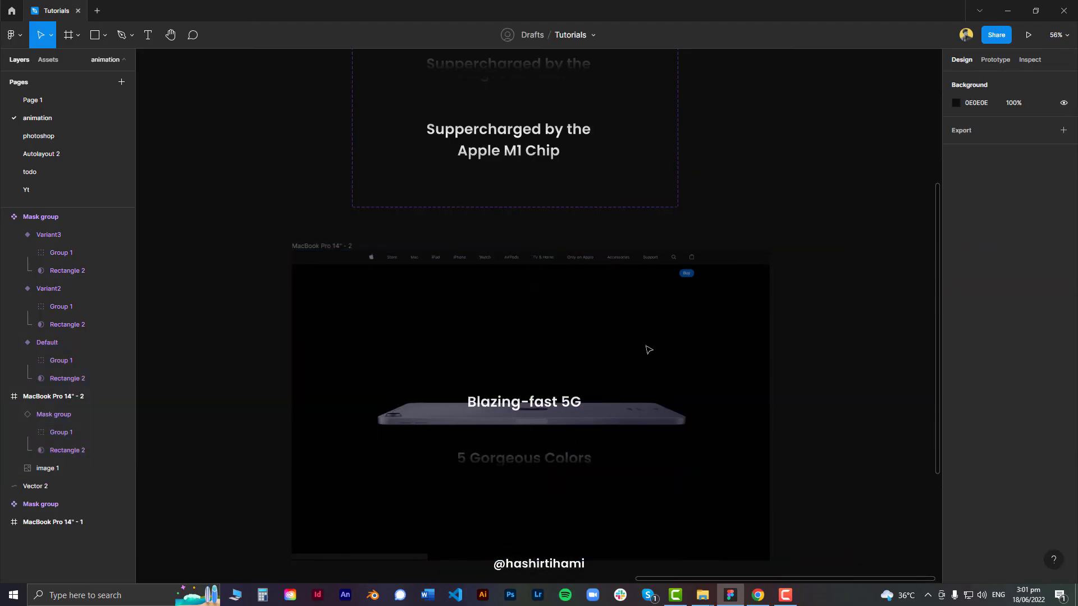
left_click(648, 349)
Step: Present the MacBook Pro 14" - 2 frame as a prototype
left_click(1029, 35)
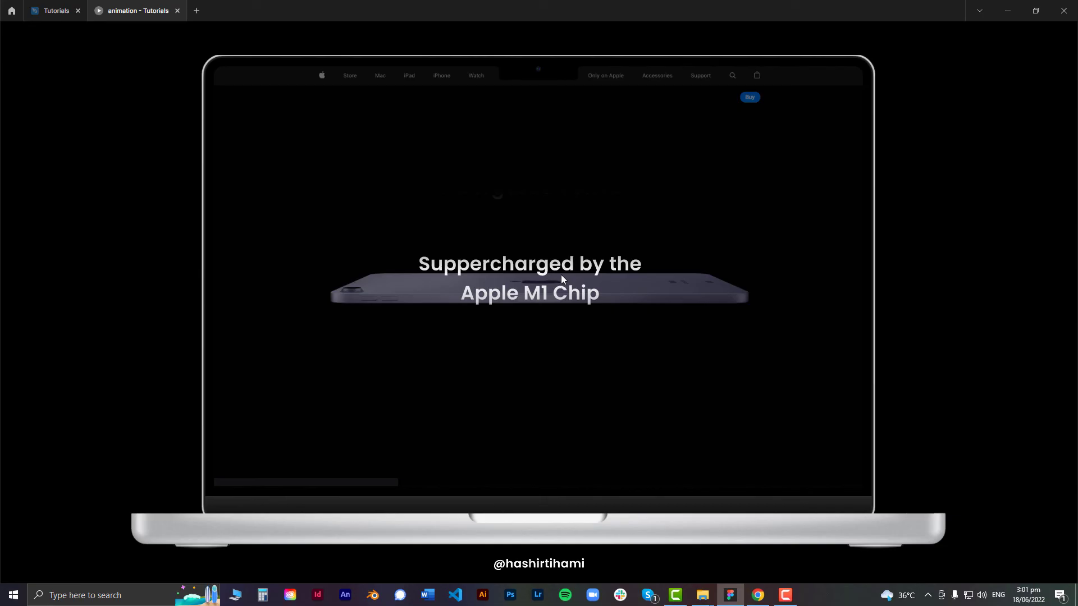
Step: Back in the editor, check the Default variant's interaction trigger and keep it On click
left_click(52, 10)
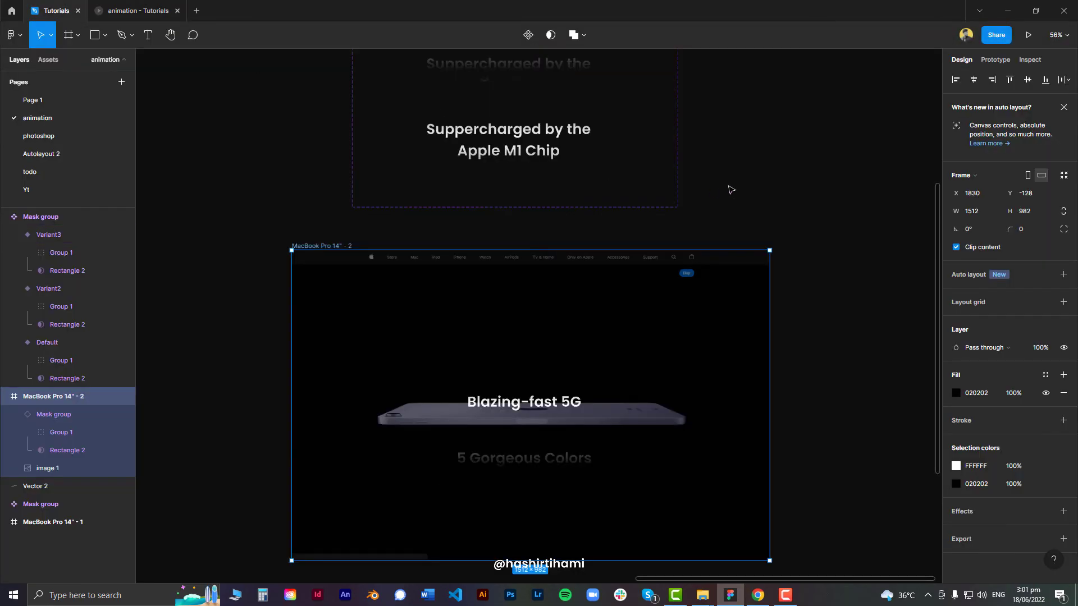
scroll(726, 163, "up", 5)
left_click(597, 126)
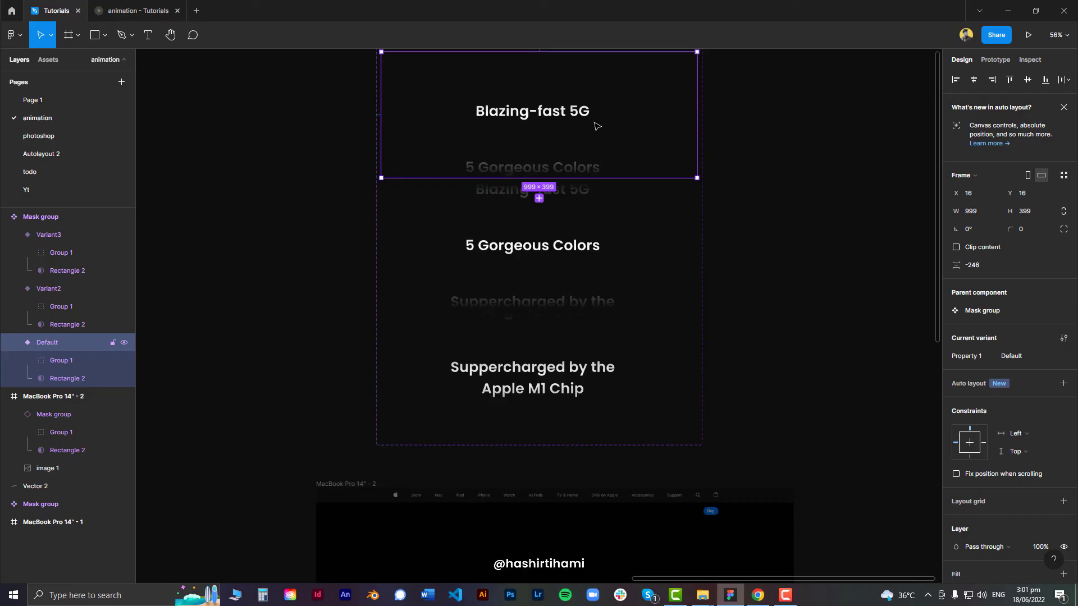
left_click(995, 59)
left_click(684, 116)
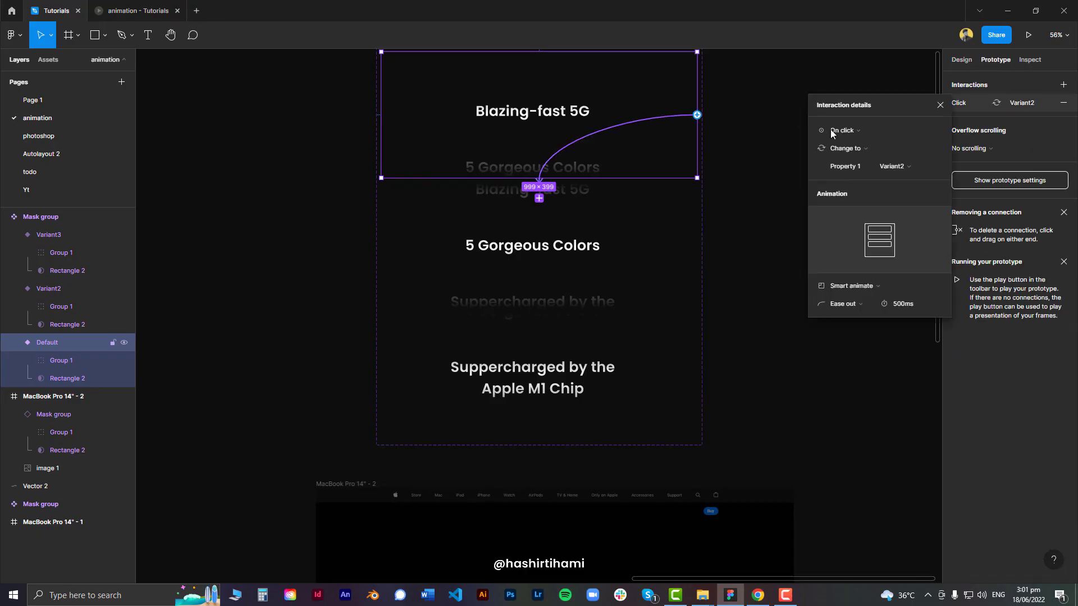
left_click(863, 130)
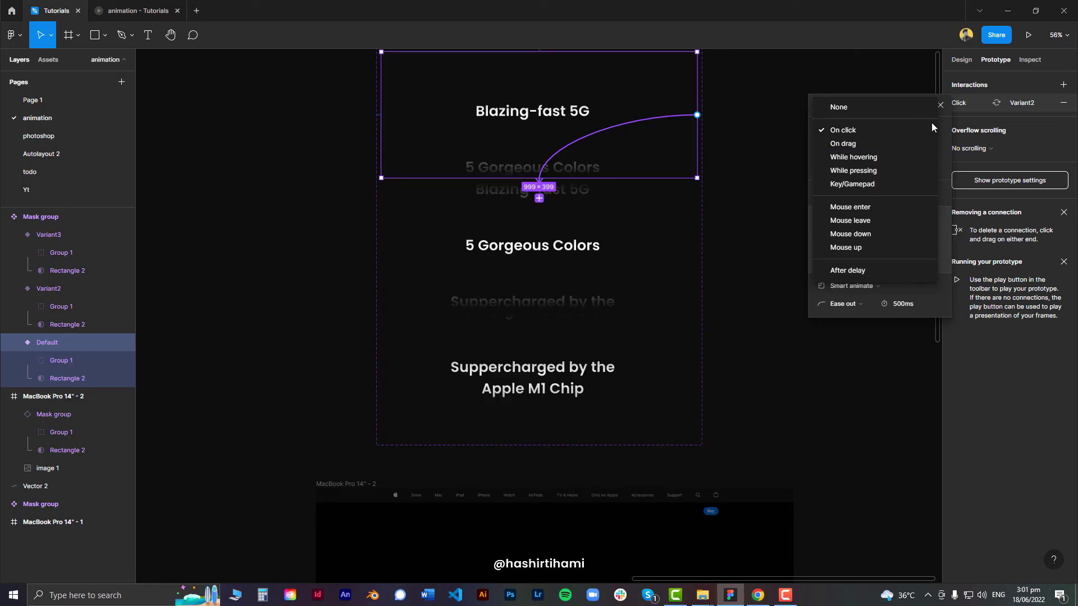
left_click(869, 82)
left_click(940, 104)
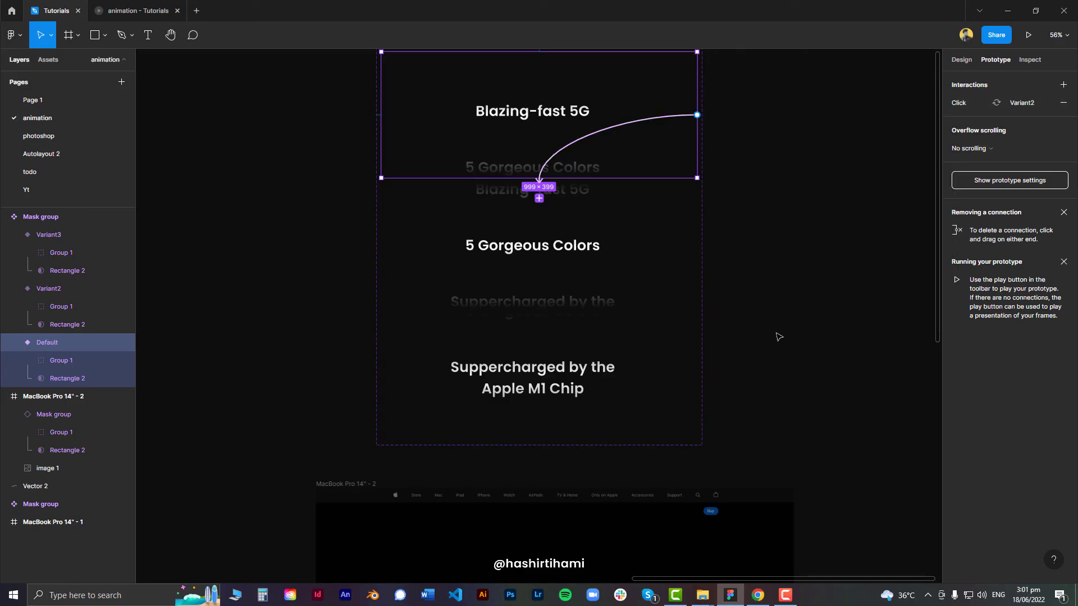
scroll(765, 334, "down", 3)
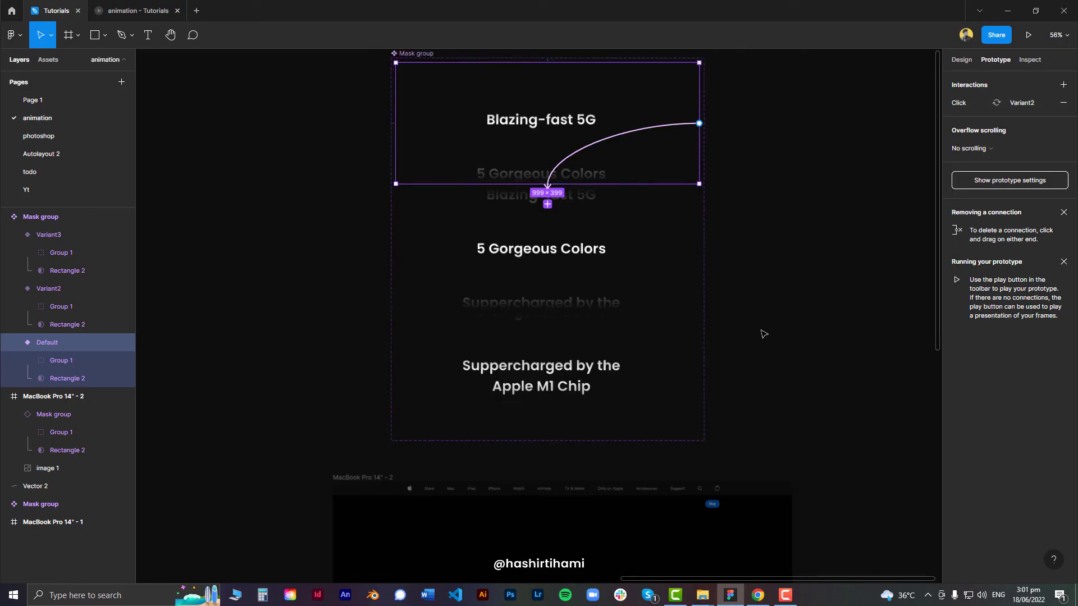
scroll(685, 168, "down", 4)
scroll(685, 168, "right", 2)
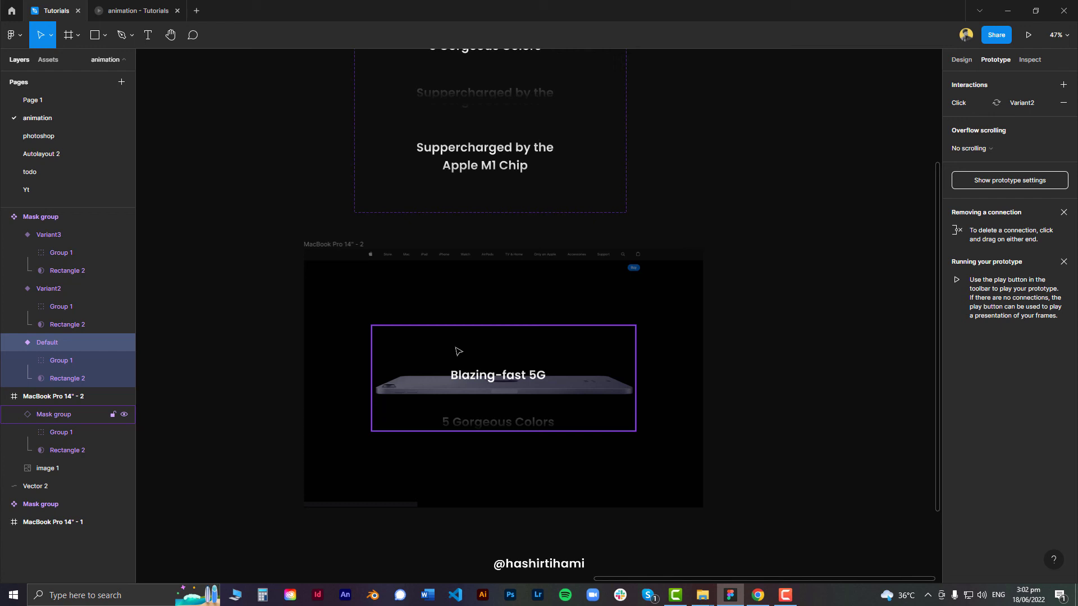
scroll(640, 161, "up", 4)
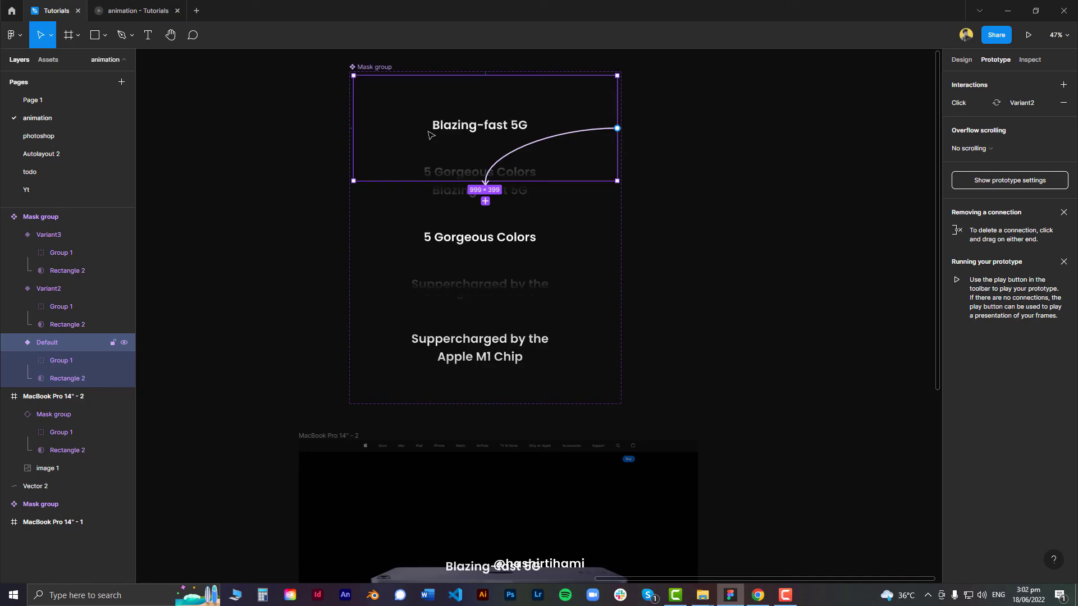
scroll(751, 315, "down", 3)
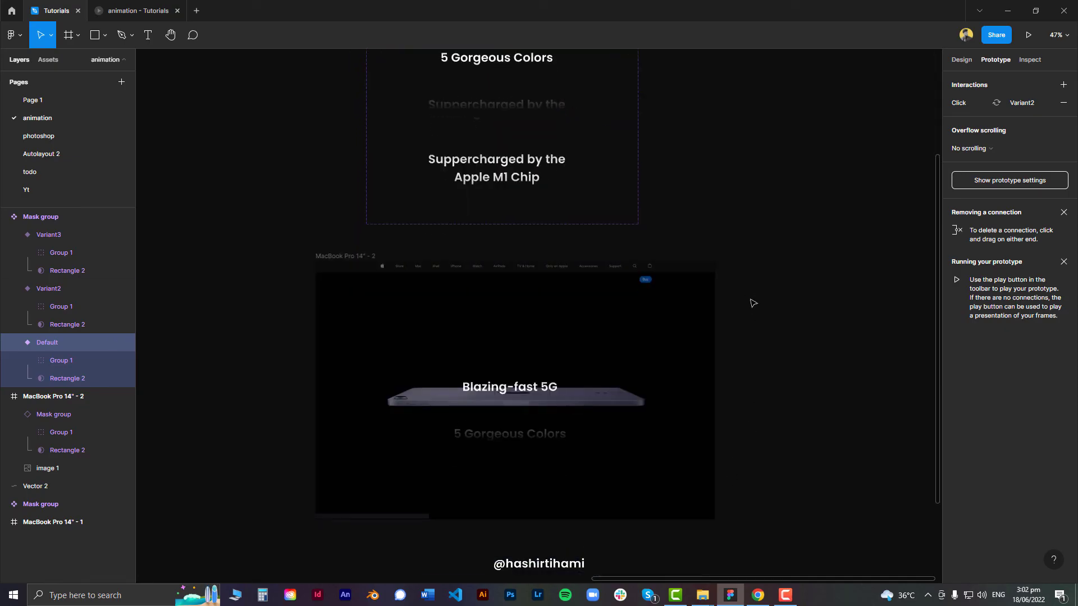